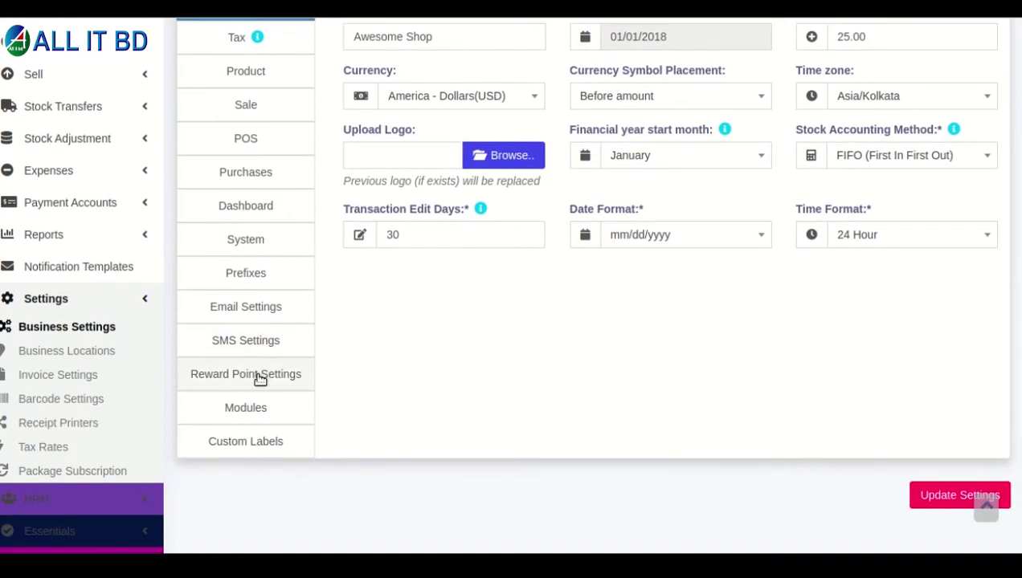
Step: Enable reward points in the Reward Point Settings and review the Earning Points and Redeem Points sections
scroll(410, 304, up, 3)
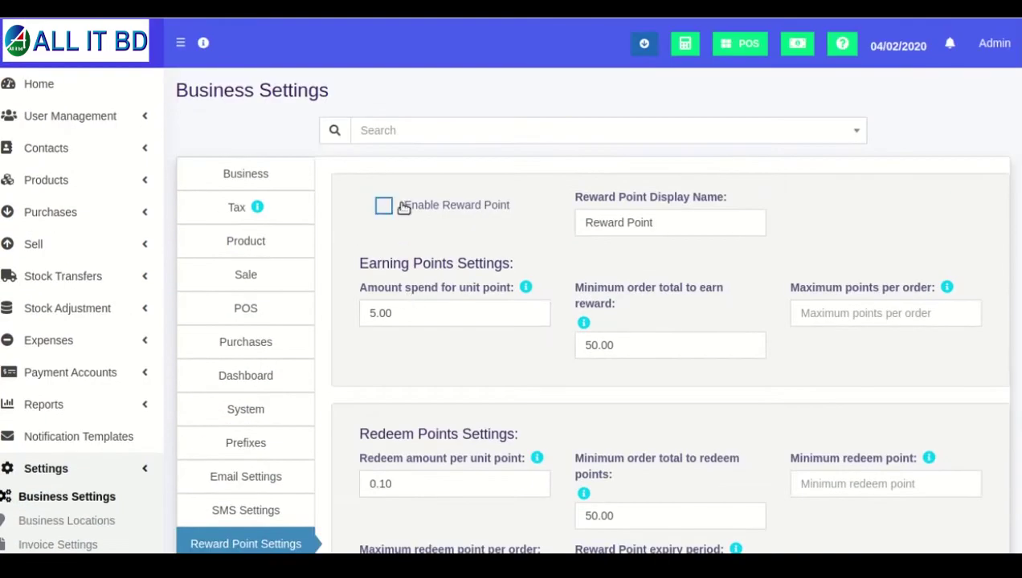
click(404, 207)
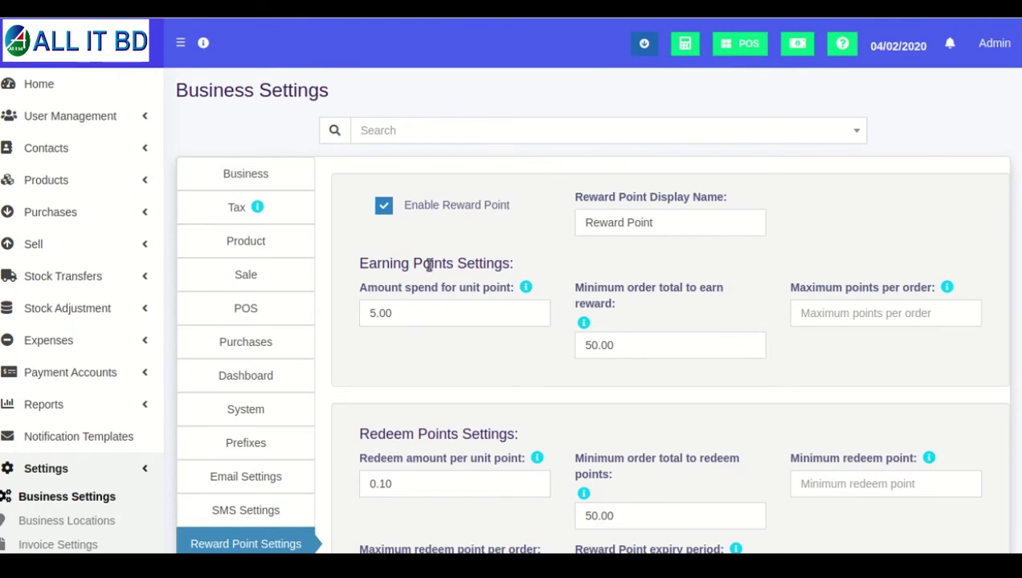
scroll(349, 261, down, 2)
drag(362, 137, 530, 137)
drag(361, 306, 527, 305)
drag(361, 135, 523, 145)
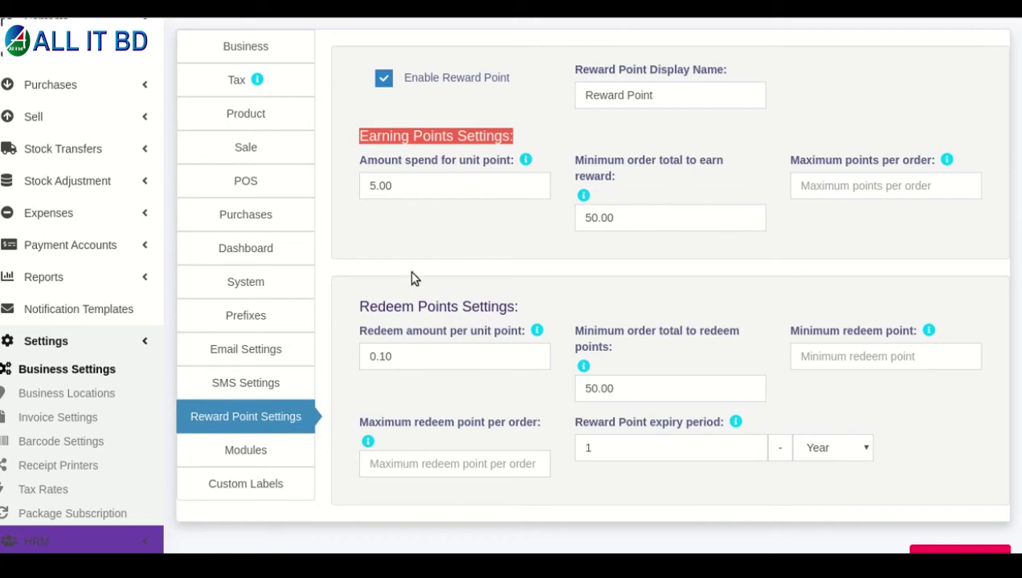
drag(361, 305, 526, 312)
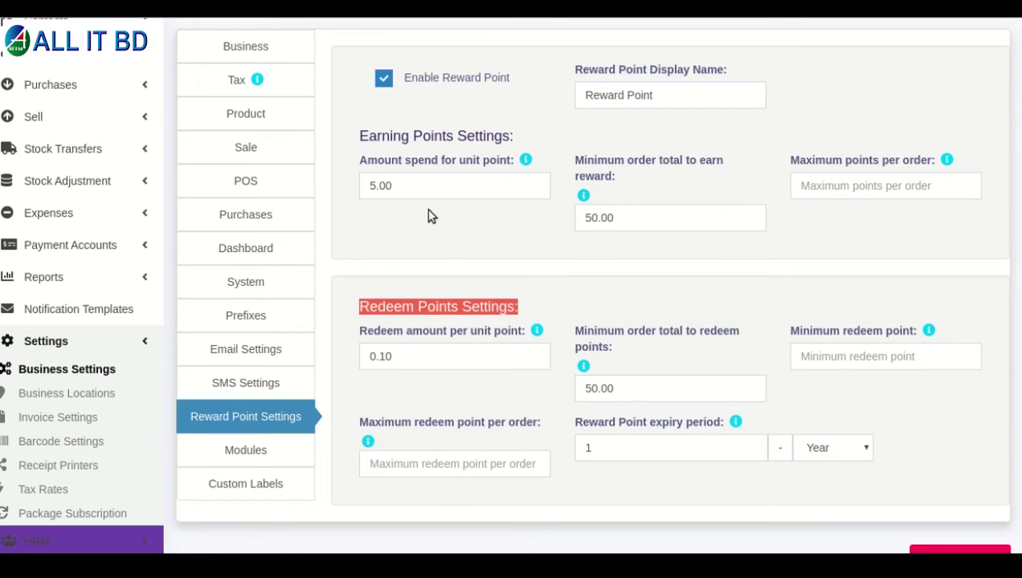
Step: Set the amount spend for unit point in the earning points settings to 5
double_click(421, 185)
click(408, 241)
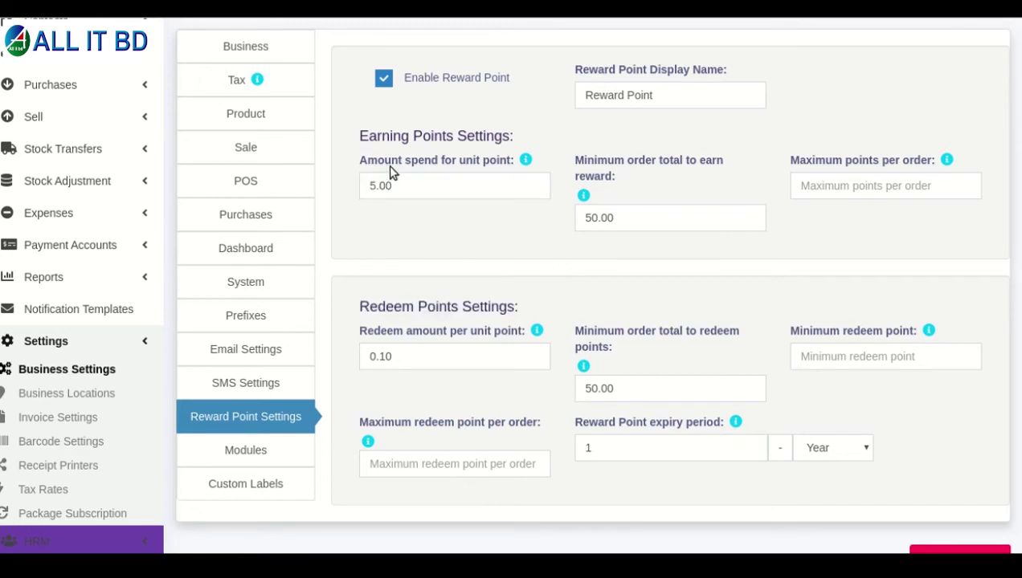
double_click(450, 193)
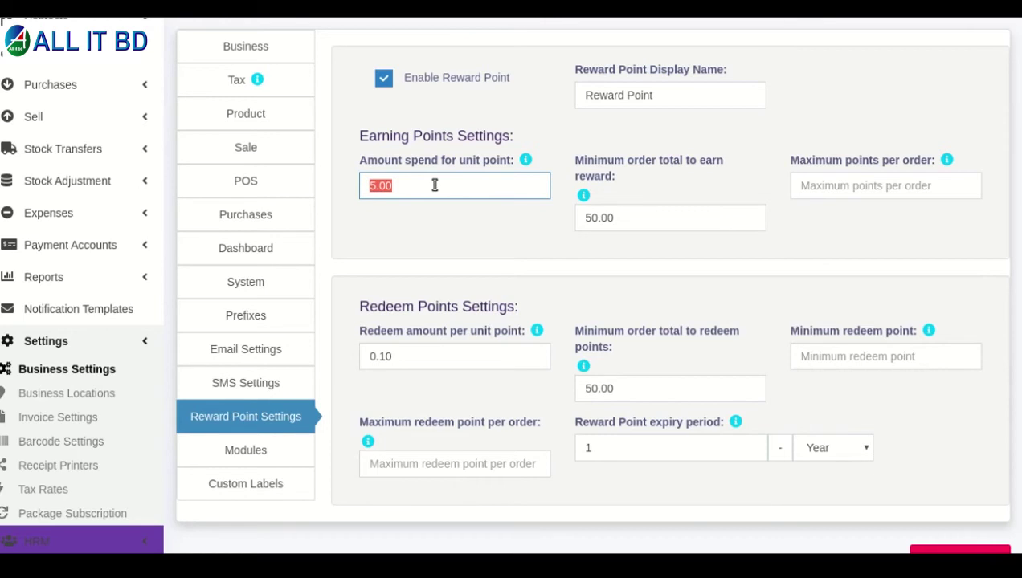
text(5)
key(Tab)
key(shift+Tab)
text(10)
key(BackSpace)
key(BackSpace)
text(10)
key(BackSpace)
key(BackSpace)
text(5)
key(Tab)
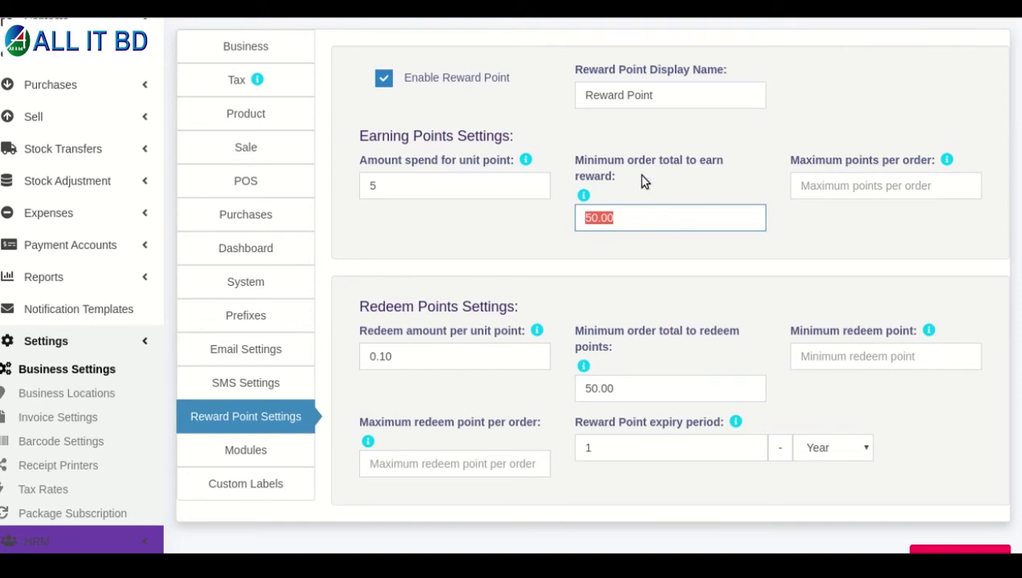
Step: Review the maximum points per order option in the earning points settings, leaving it blank
click(861, 184)
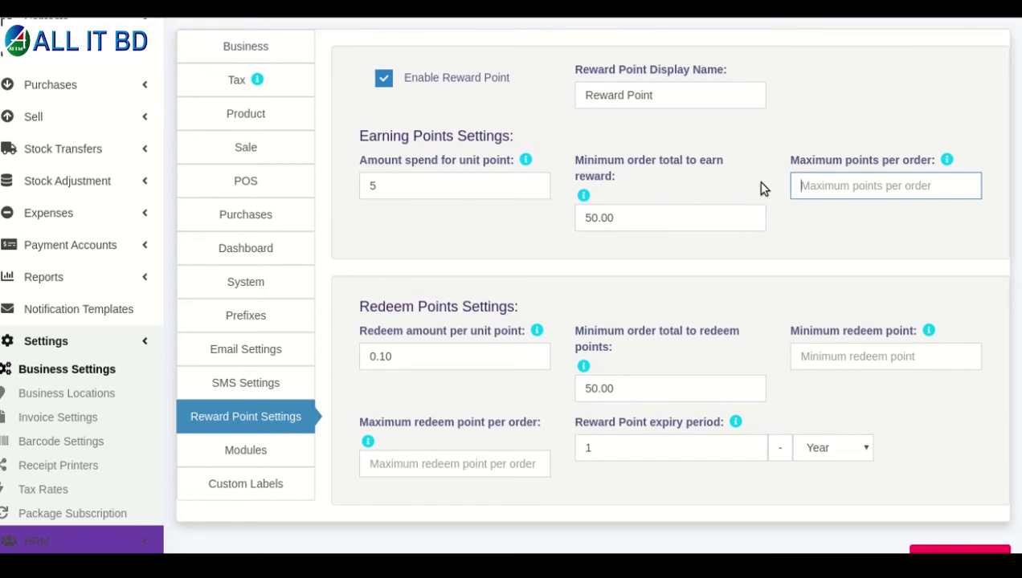
scroll(550, 237, down, 2)
scroll(898, 160, up, 2)
scroll(900, 160, down, 1)
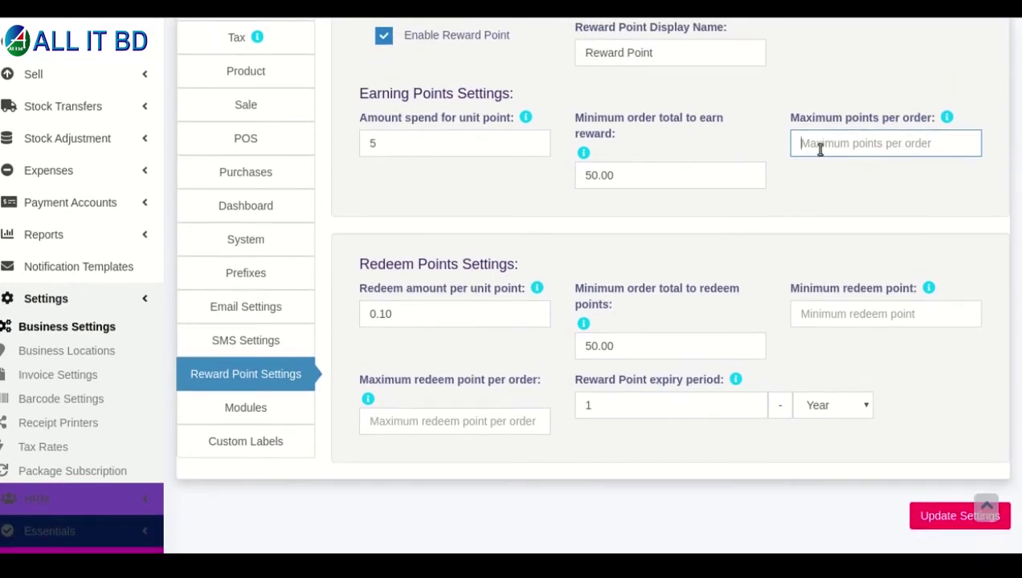
click(844, 188)
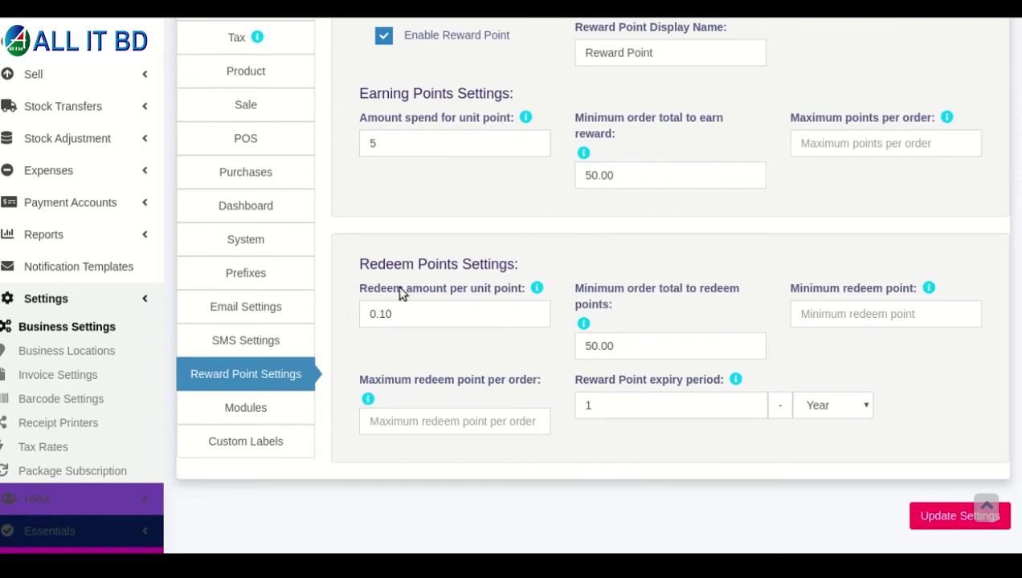
Step: Set the redeem amount per unit point to 0.10 and the minimum order total to redeem points to 50
drag(359, 287, 524, 289)
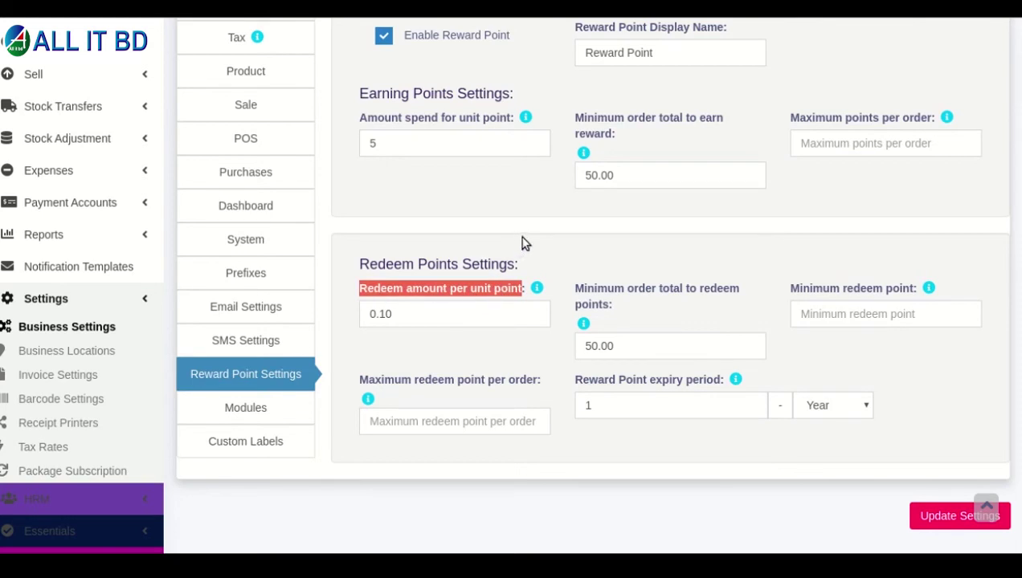
double_click(431, 312)
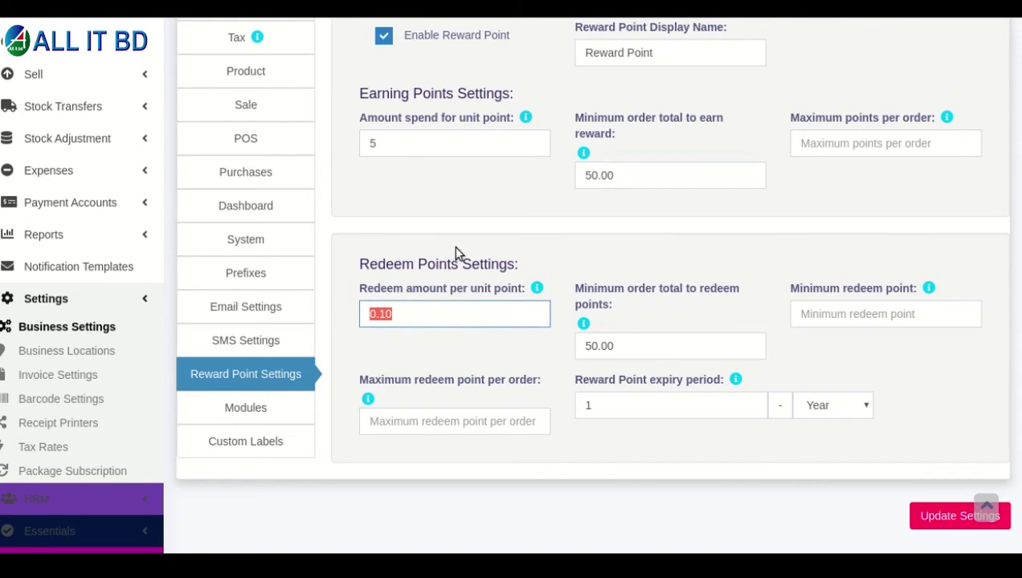
text(1)
key(Tab)
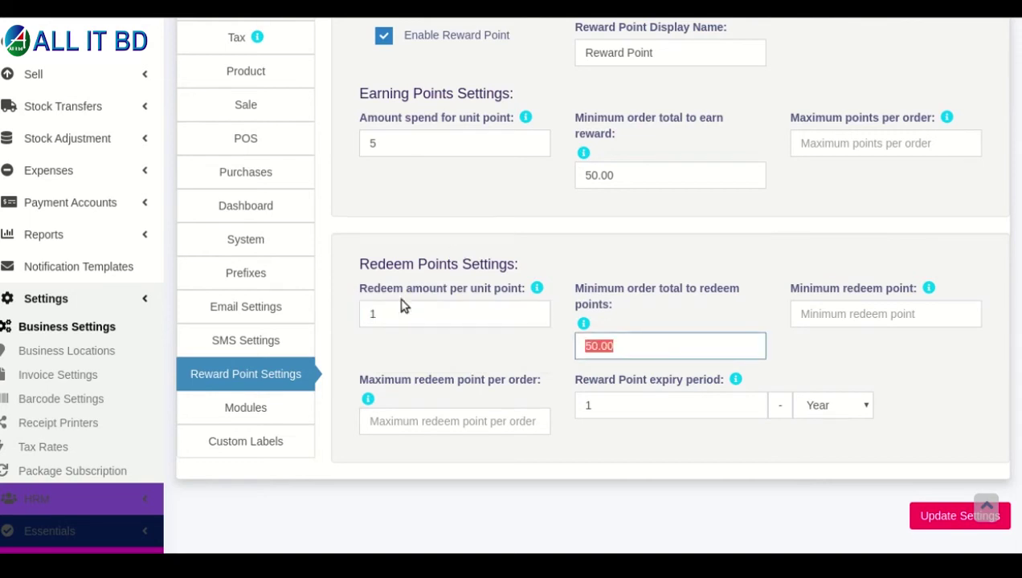
double_click(389, 320)
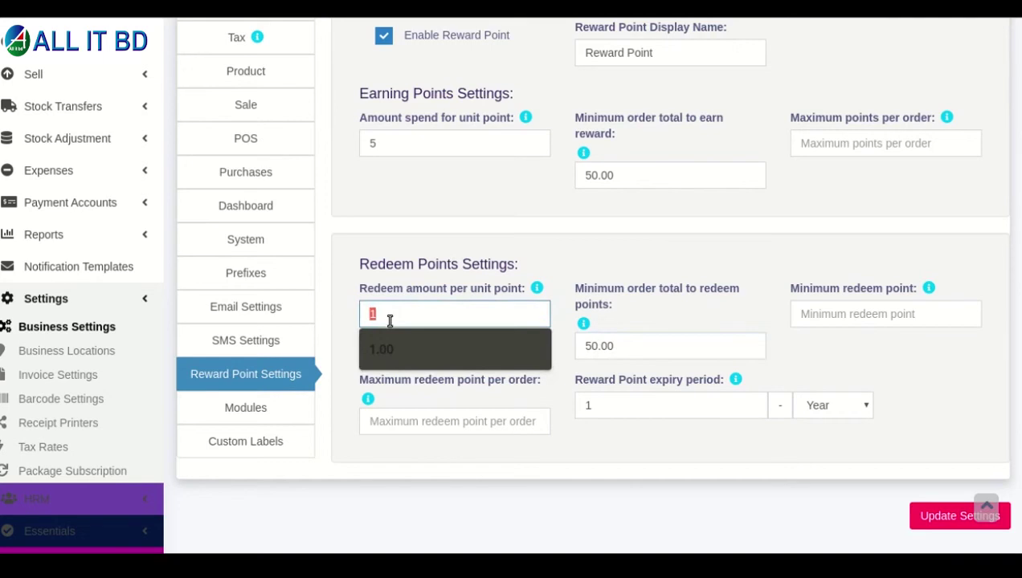
text(0.1050)
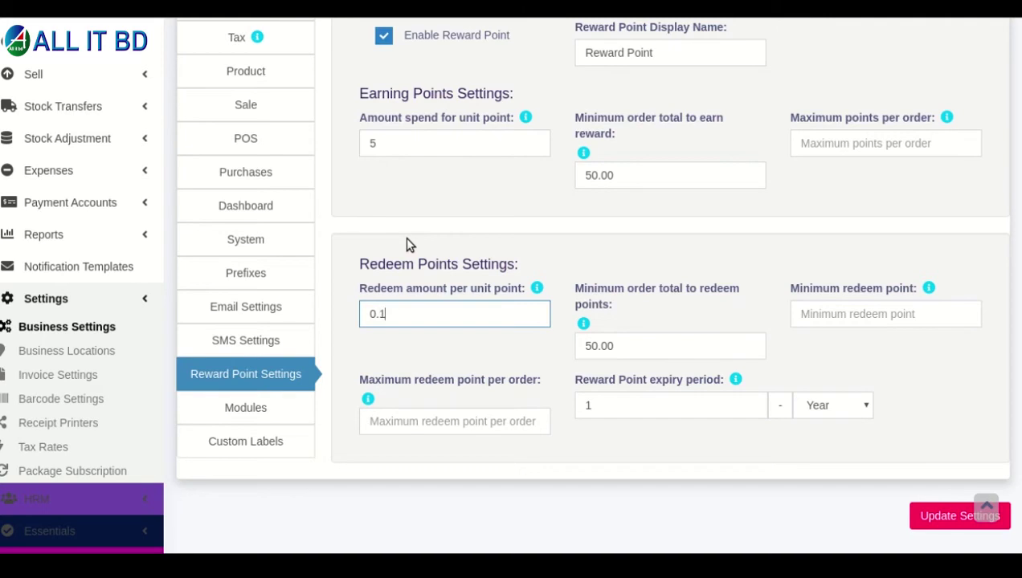
key(Tab)
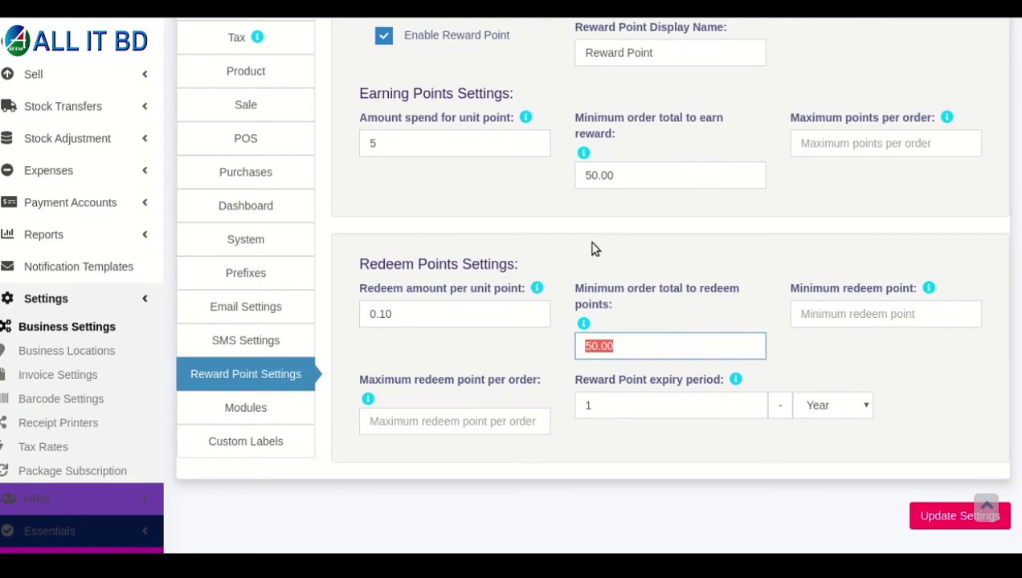
text(50)
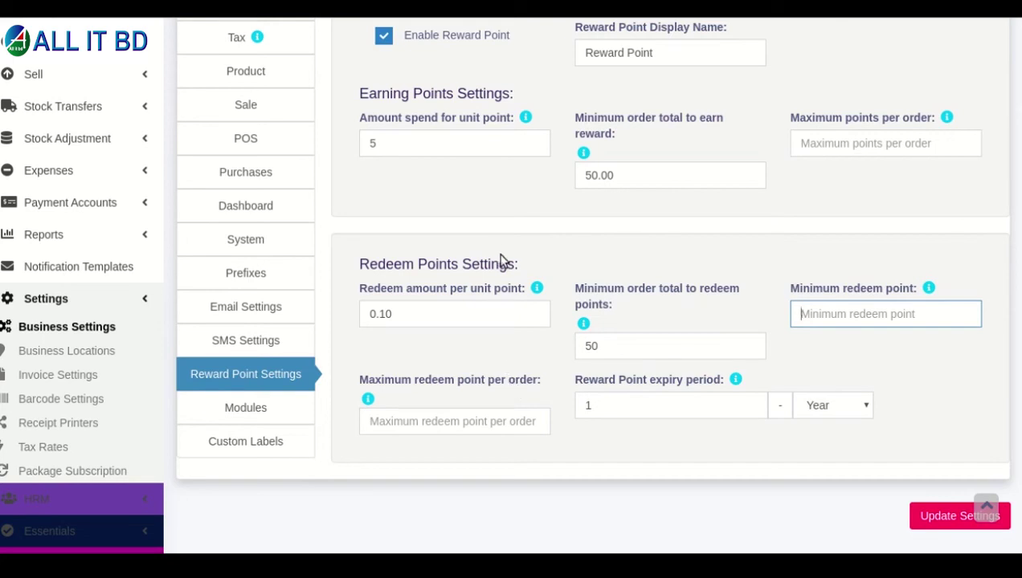
Step: Check the help for maximum redeem point per order and set the reward point expiry period to 1 Year
click(409, 421)
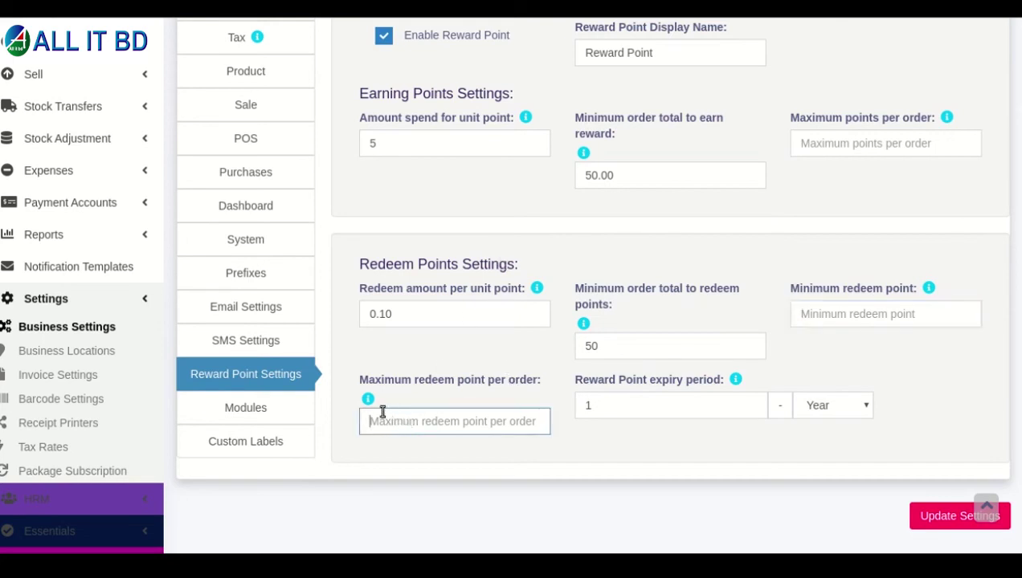
mouse_move(369, 395)
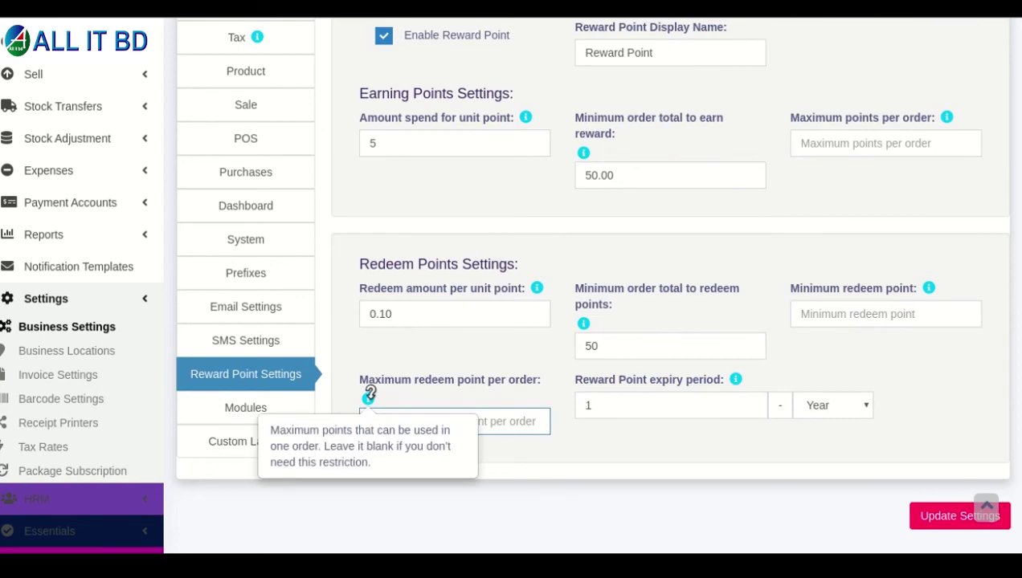
click(622, 407)
drag(622, 407, 593, 390)
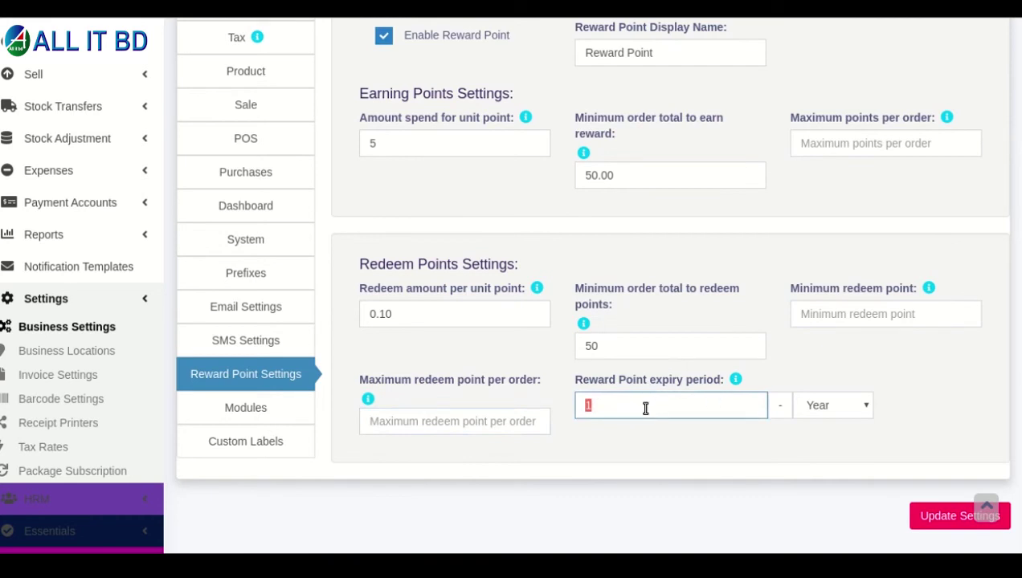
click(855, 421)
double_click(688, 410)
text(6)
click(812, 411)
key(Up)
double_click(693, 404)
text(1)
click(830, 410)
key(Down)
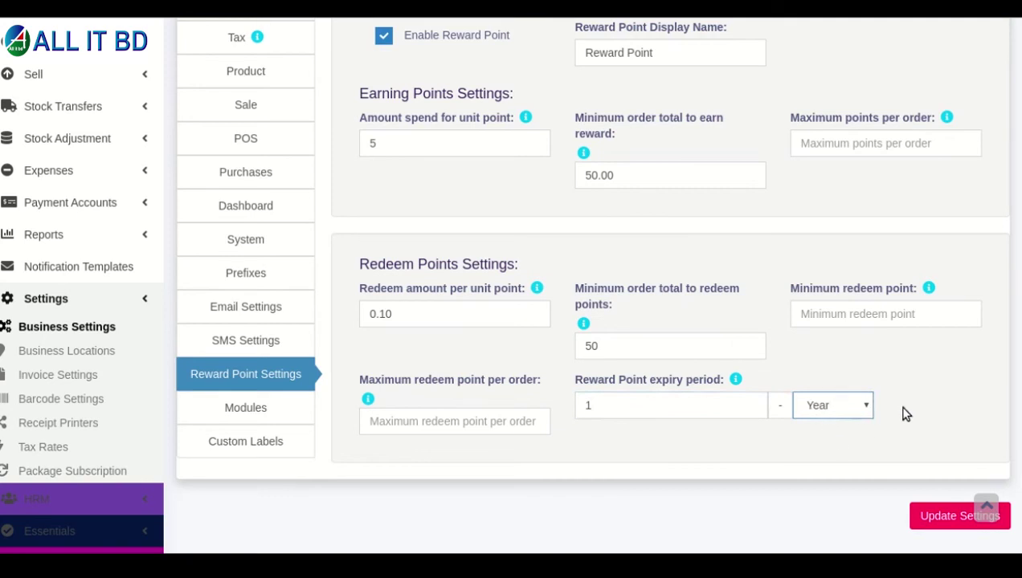
Step: Save the updated business settings and reopen the Reward Point Settings to check them
click(932, 524)
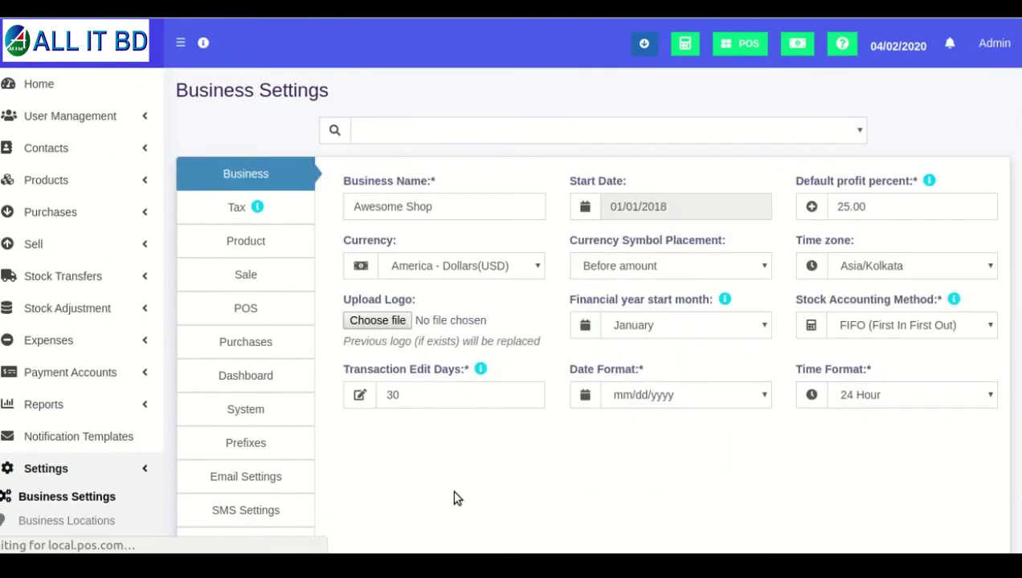
scroll(347, 287, down, 2)
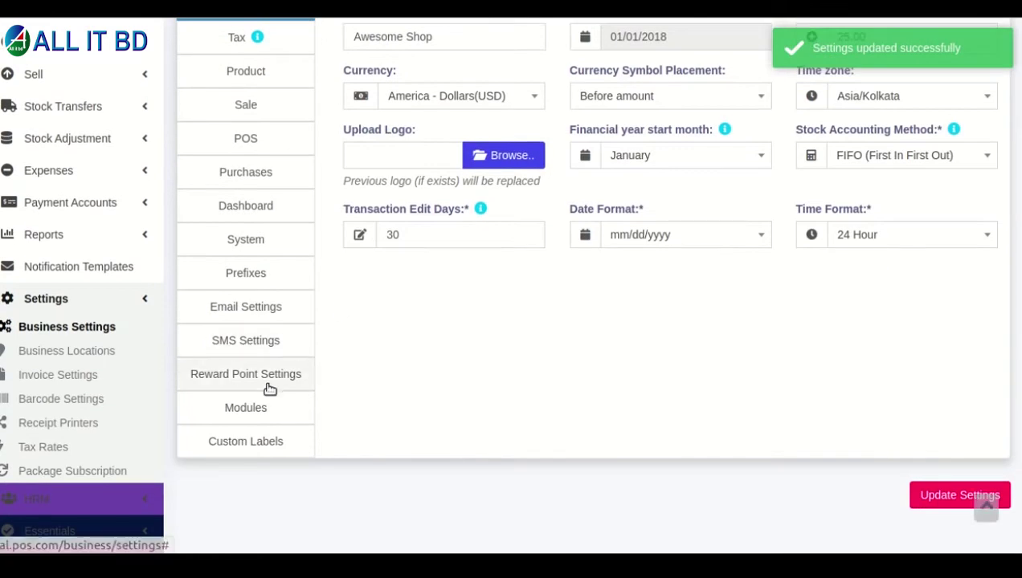
click(270, 388)
scroll(486, 313, up, 2)
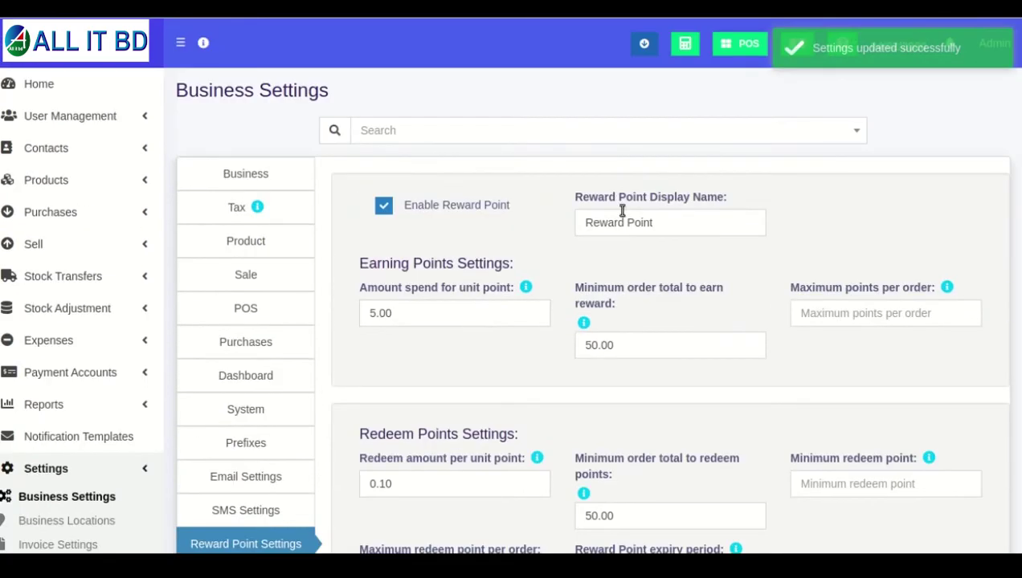
Step: Go to the POS sale screen and start a new contact from the customer search, using the customer's name
click(746, 48)
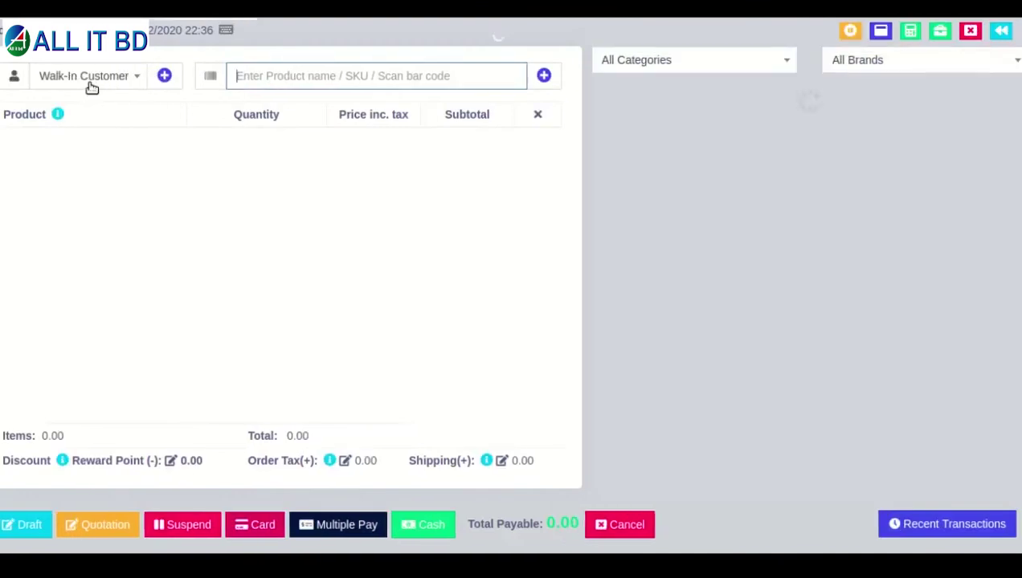
click(92, 86)
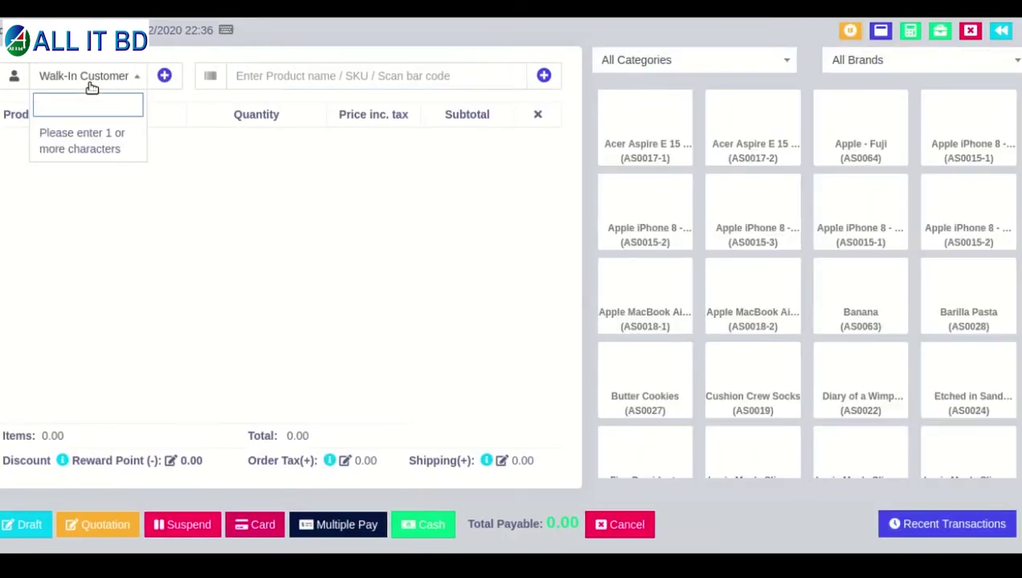
text(alex)
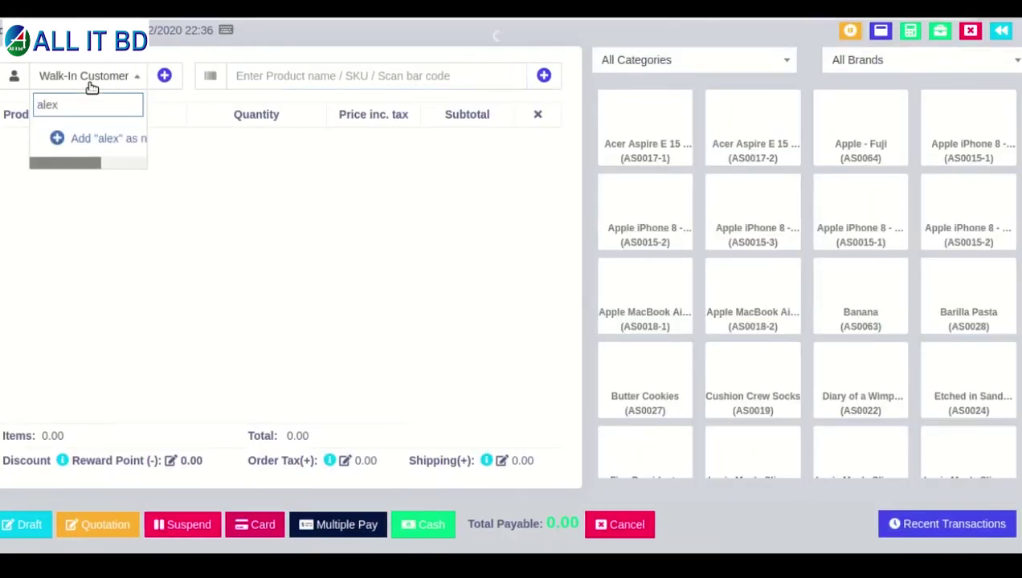
click(93, 138)
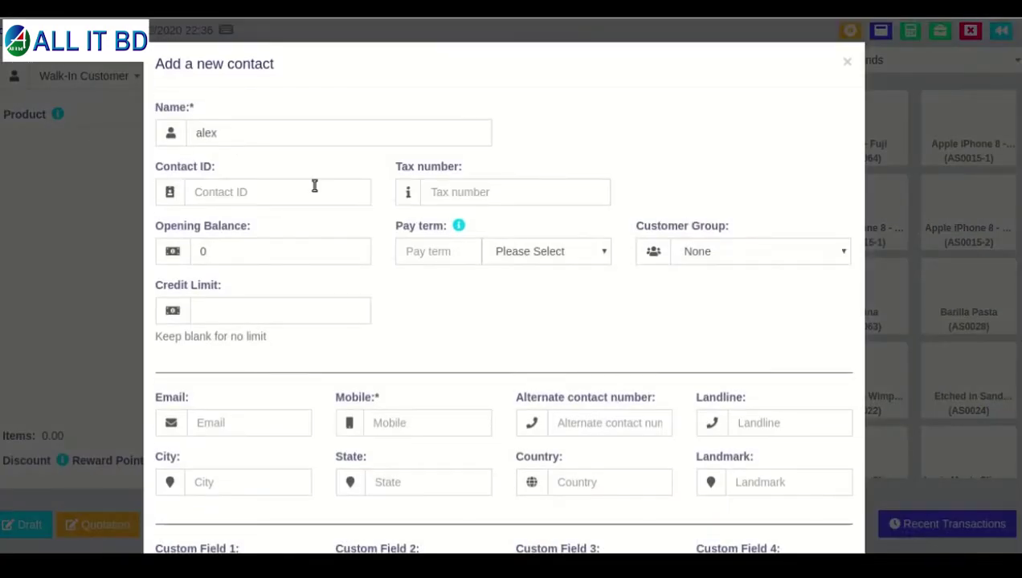
Step: Fill in the contact's mobile number, city "city", state "state", country "country" and landmark "landmark", and save the contact
scroll(392, 354, down, 2)
click(437, 298)
click(422, 336)
click(790, 296)
text(city)
key(Tab)
text(state)
key(Tab)
text(country)
key(Tab)
text(lad)
text(ndmark)
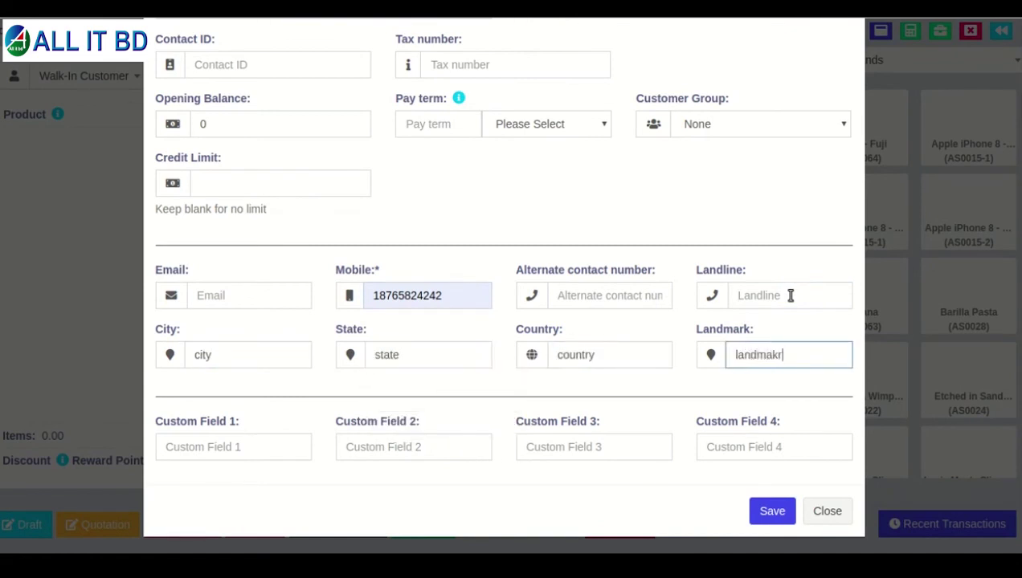
key(Tab)
click(767, 514)
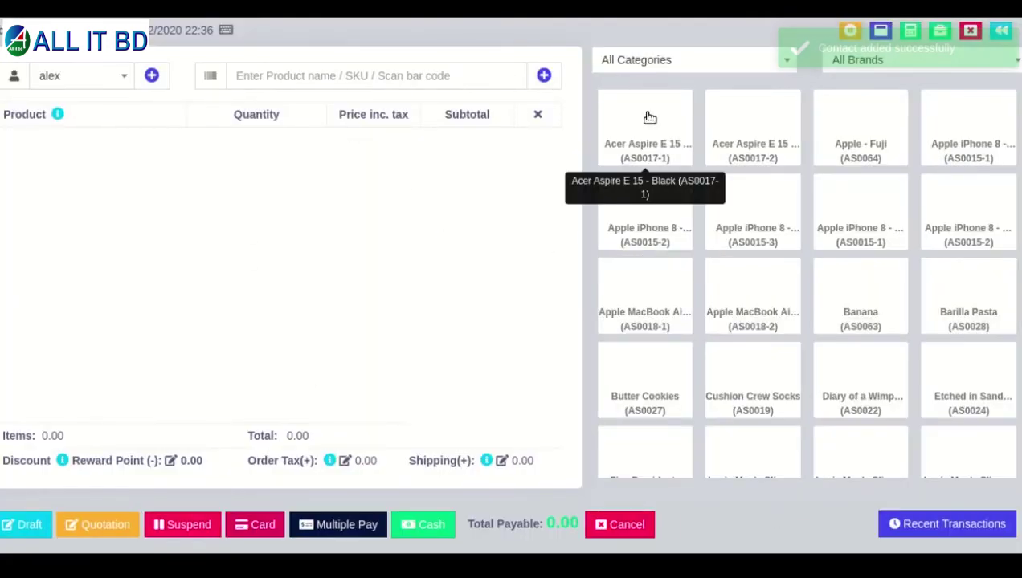
Step: Sell one black Acer Aspire E 15 to the new customer for cash, check the invoice's reward points, and cancel printing
click(649, 119)
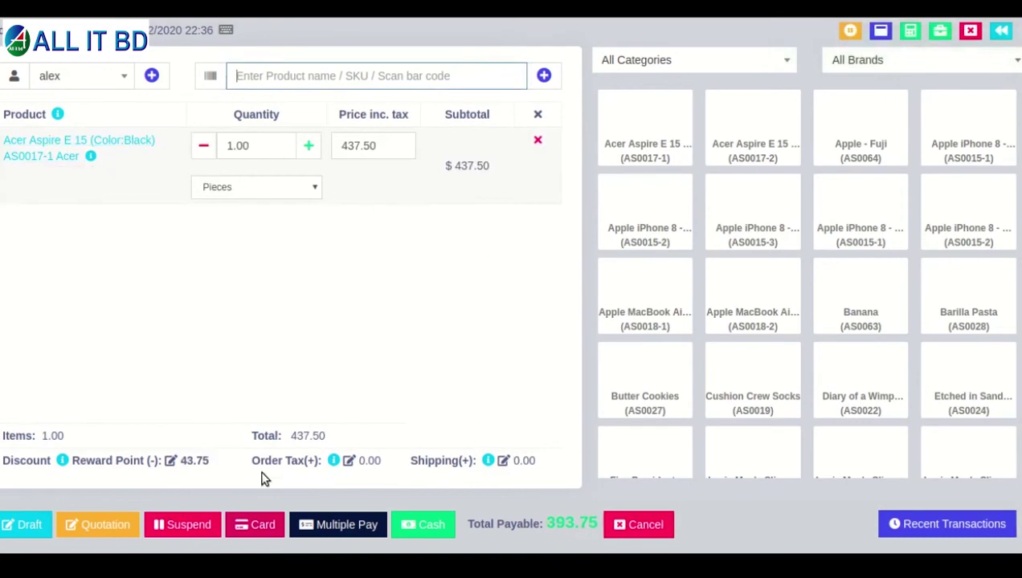
drag(550, 524, 598, 523)
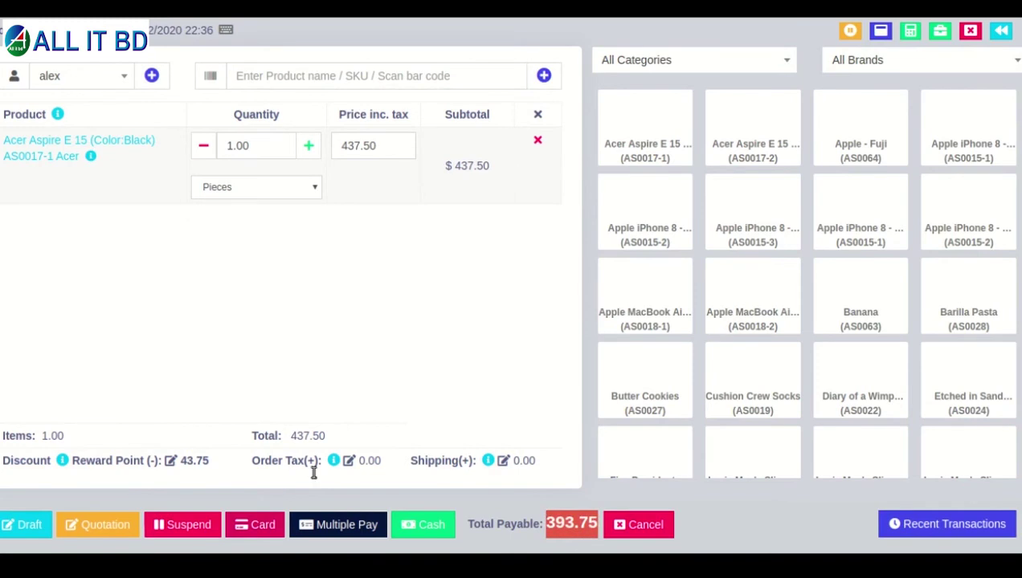
click(423, 527)
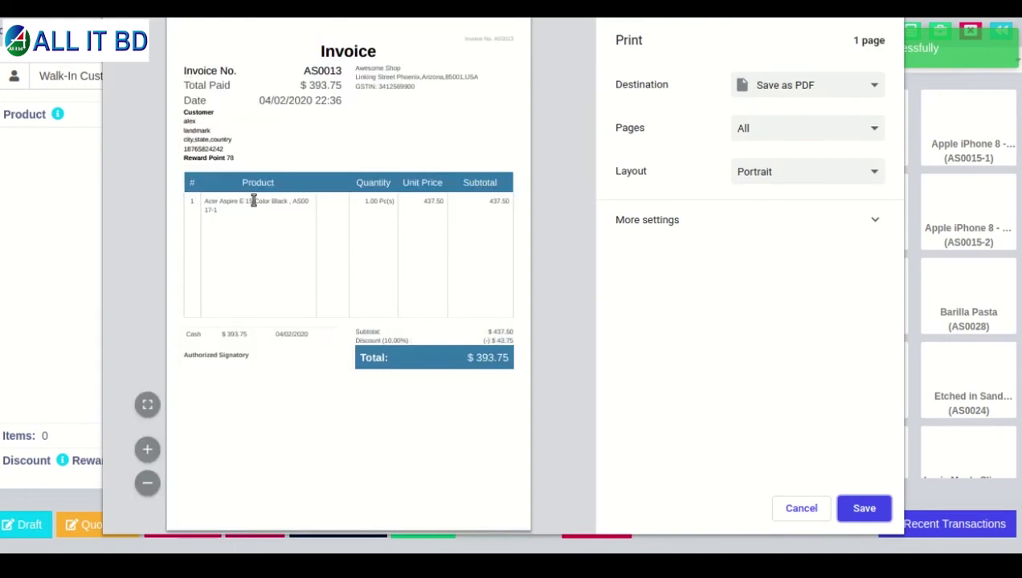
drag(212, 160, 248, 159)
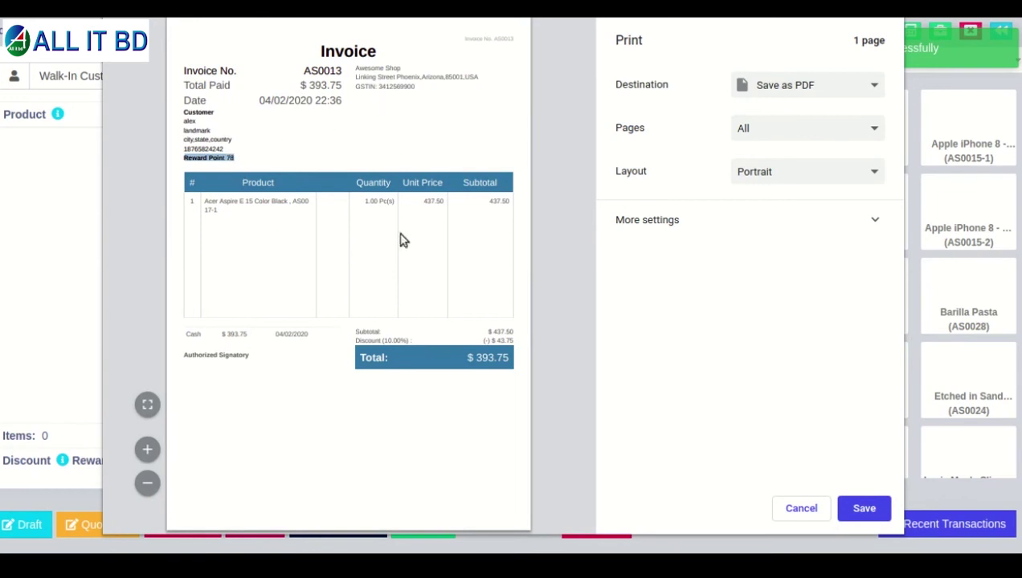
click(801, 509)
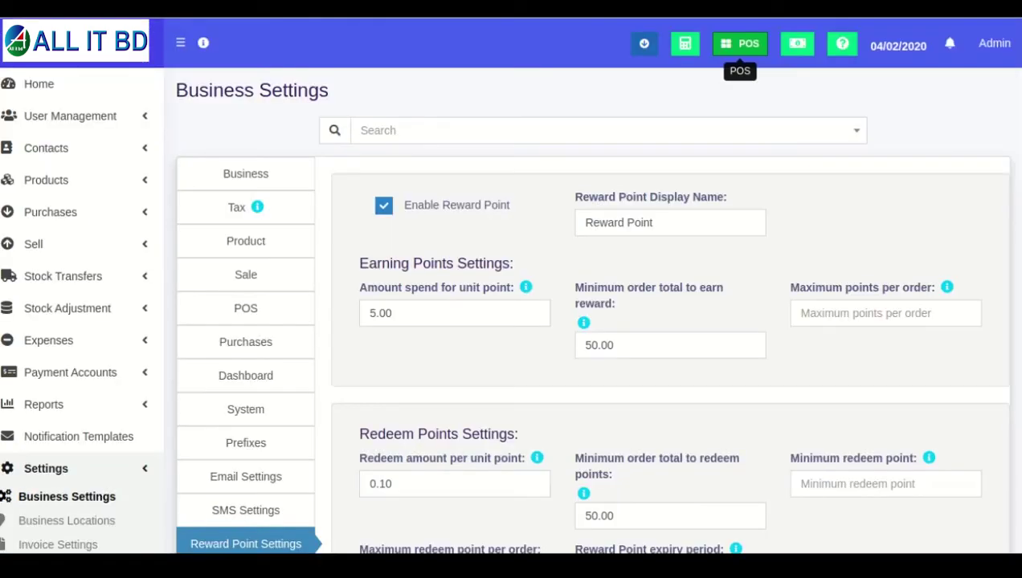
Step: Start a POS sale for the same customer with one white Acer Aspire E 15 and one Apple - Fuji
scroll(404, 319, down, 3)
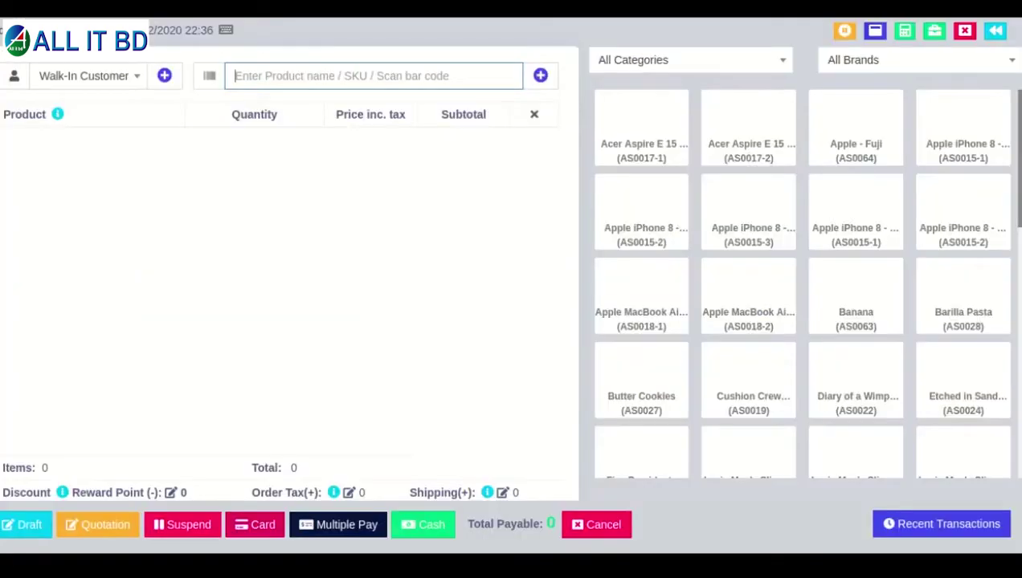
click(80, 84)
text(ale)
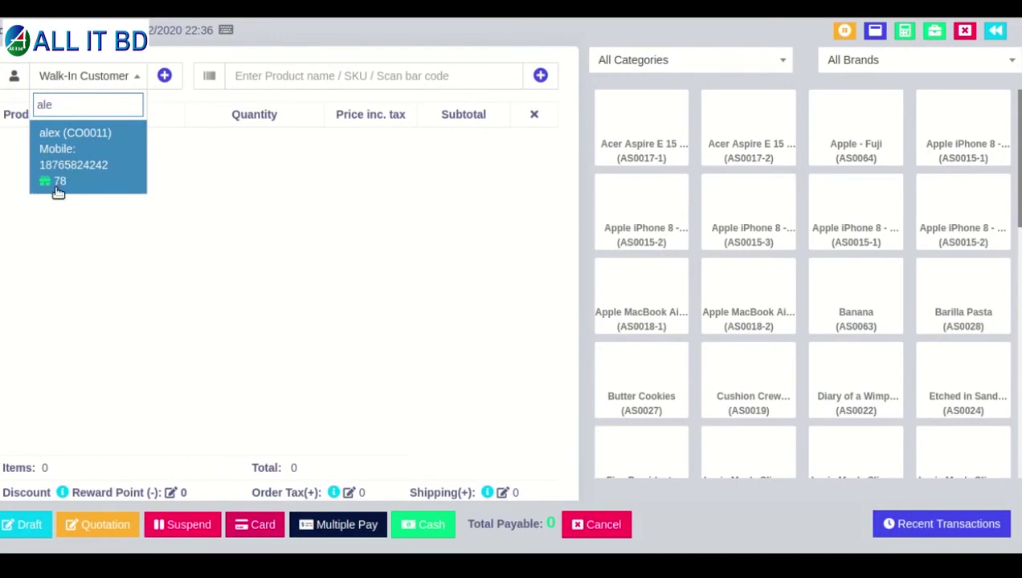
click(66, 163)
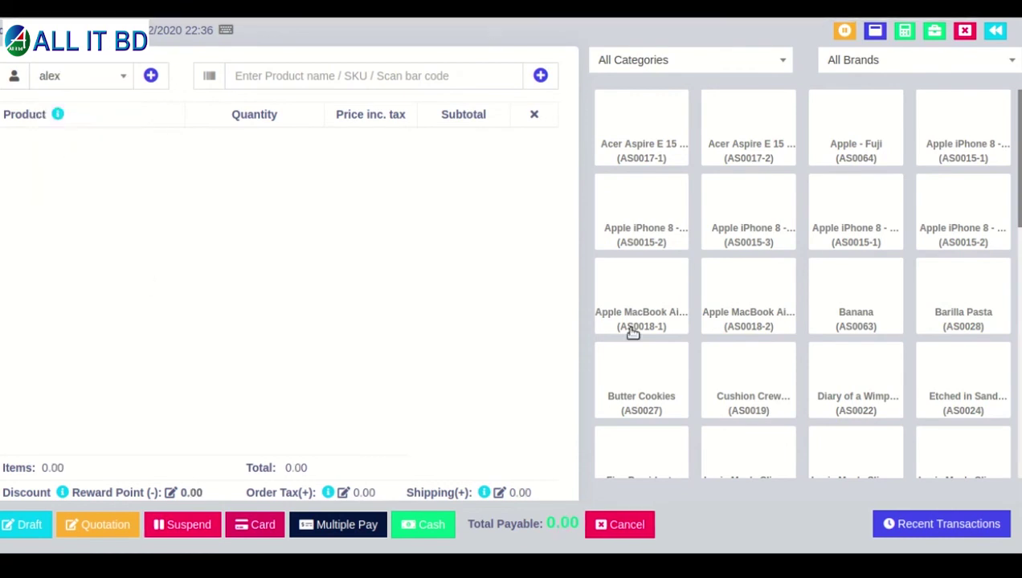
click(756, 133)
click(848, 135)
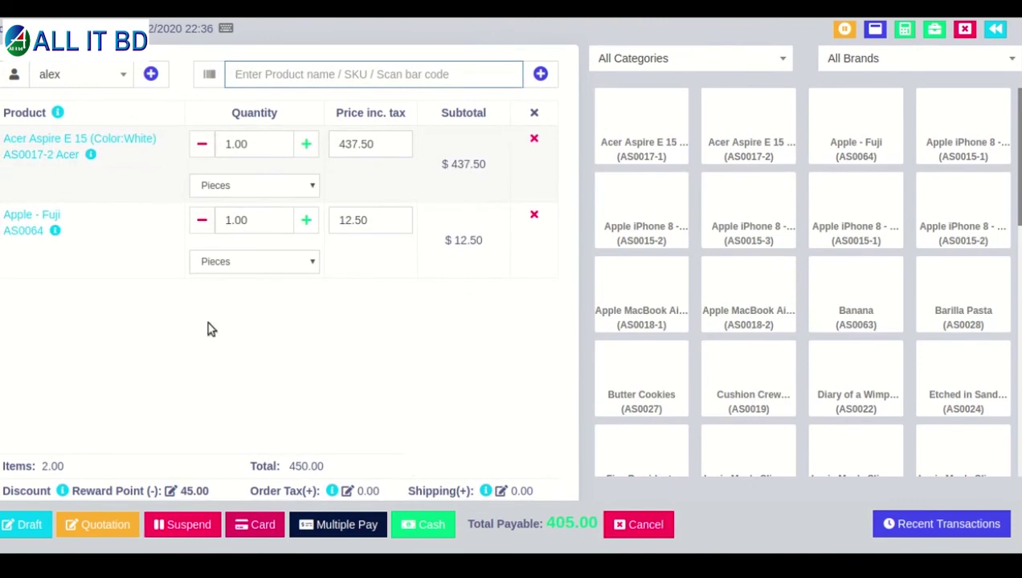
Step: Check the customer's available reward points, then redeem 78 points on the sale and update the discount
click(170, 492)
drag(282, 212, 380, 209)
drag(513, 231, 594, 234)
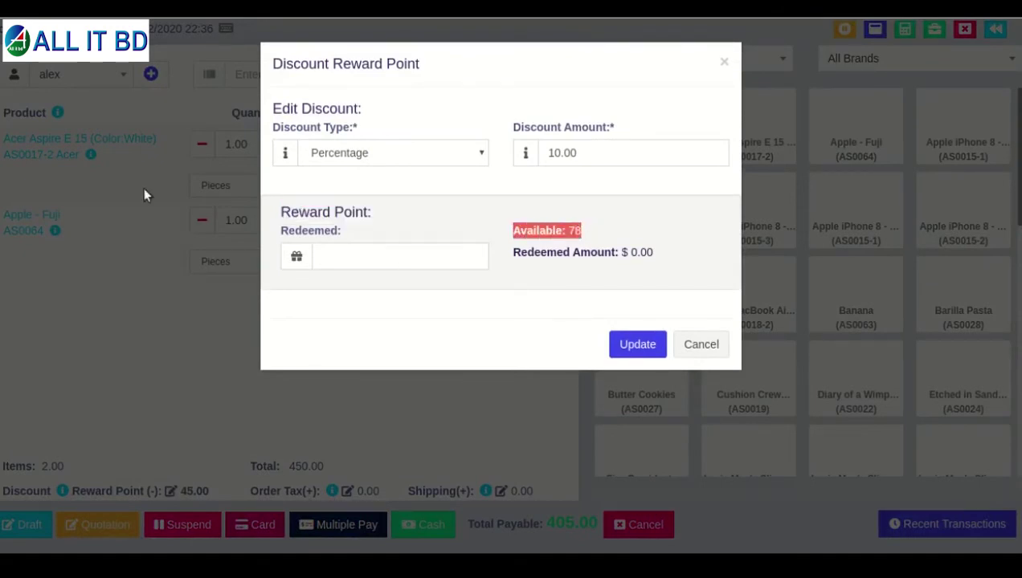
click(371, 261)
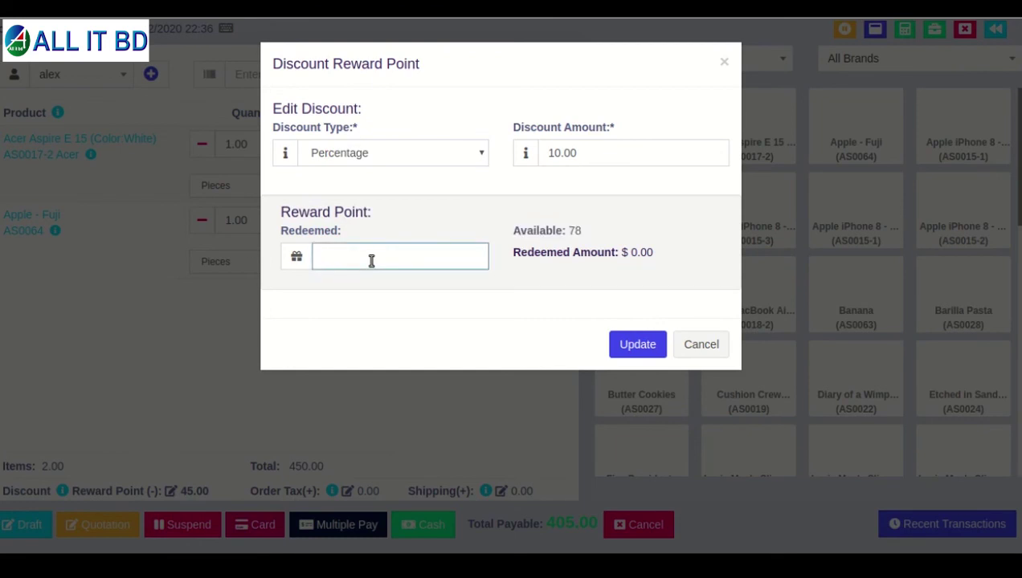
text(78)
click(567, 281)
click(360, 257)
double_click(361, 257)
drag(513, 252, 652, 252)
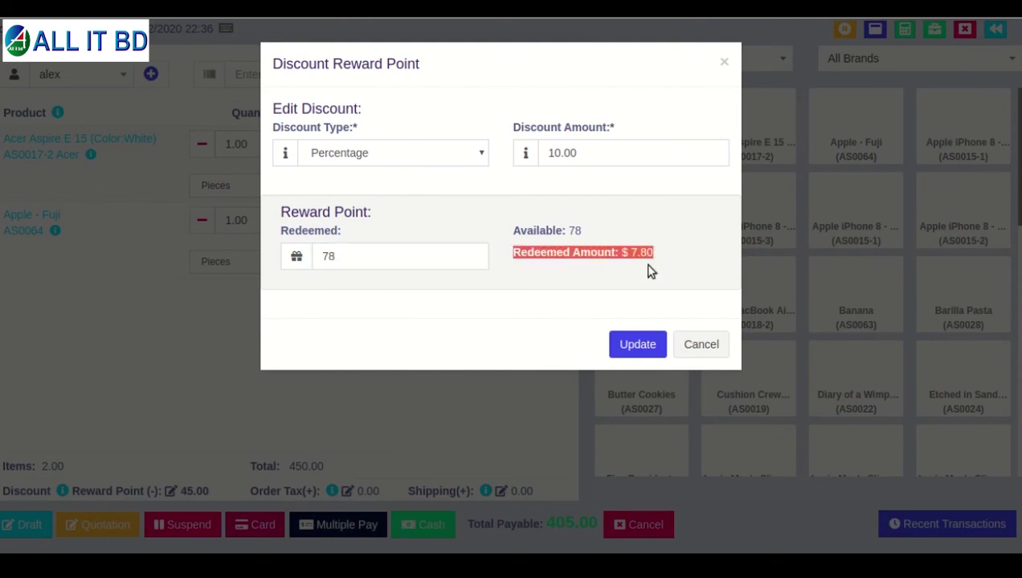
click(536, 268)
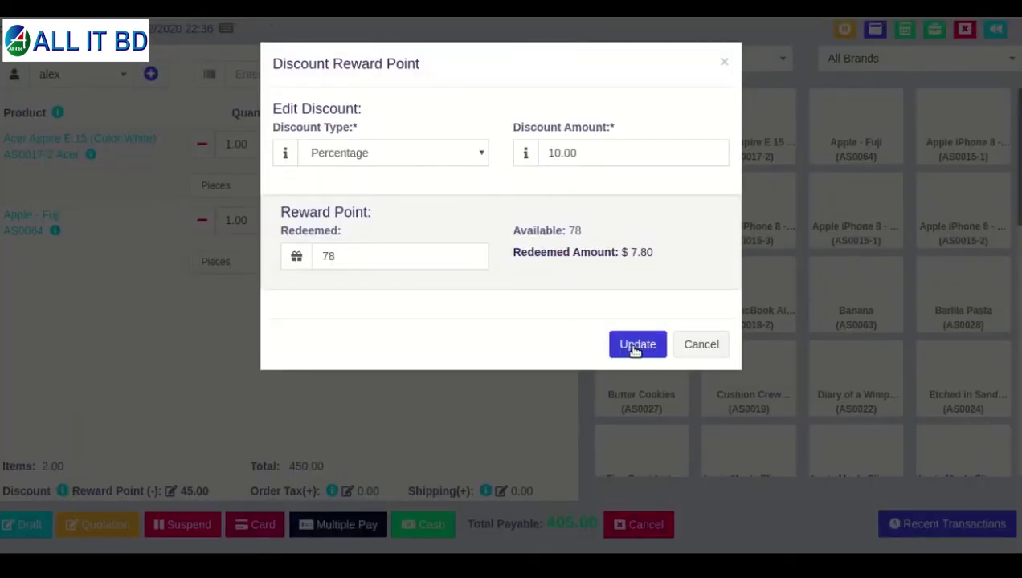
click(634, 347)
Step: Check the sale's total payable and recheck the redeemed points, closing the discount and reward point settings without changes
drag(550, 523, 594, 522)
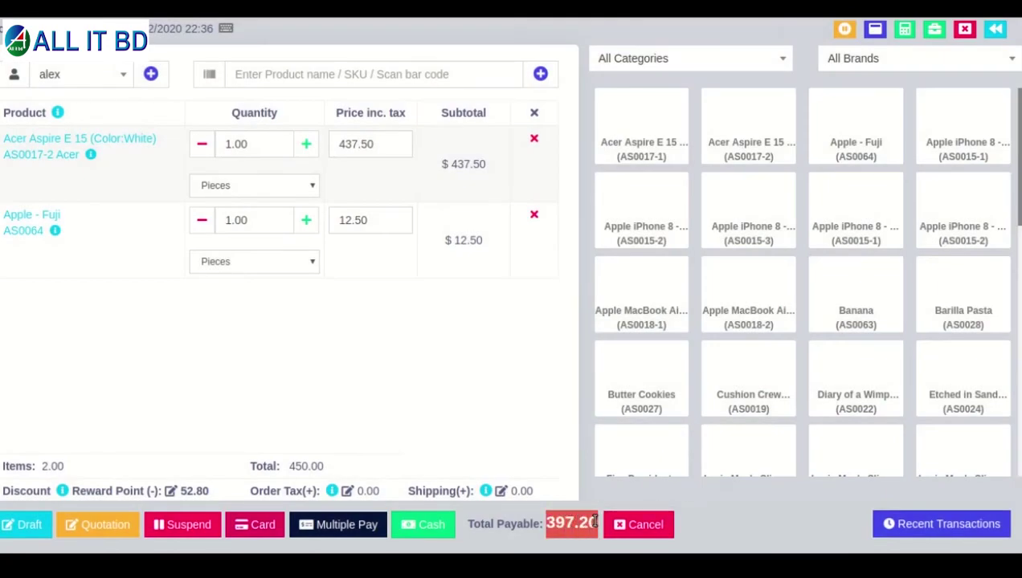
click(511, 381)
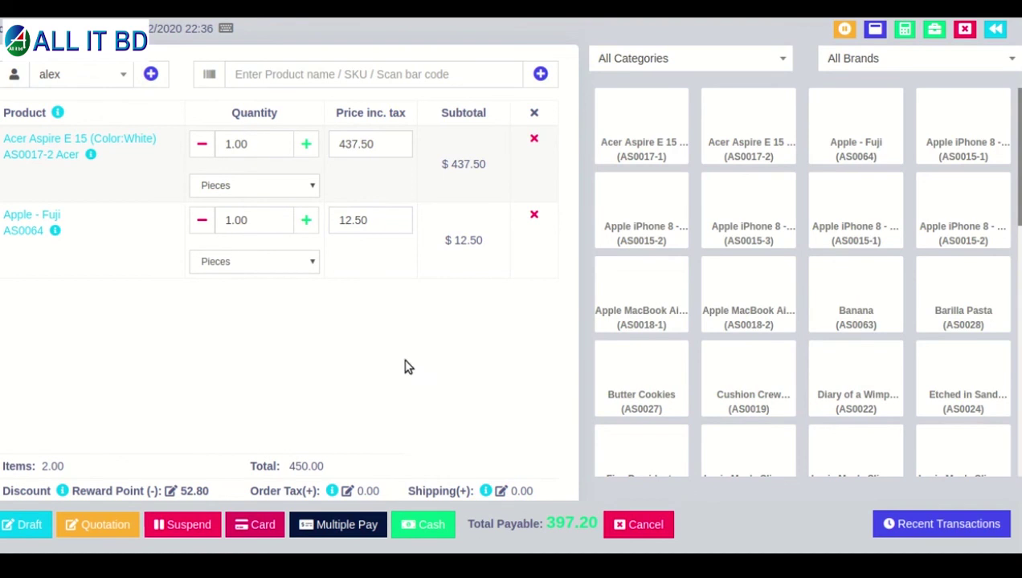
click(169, 492)
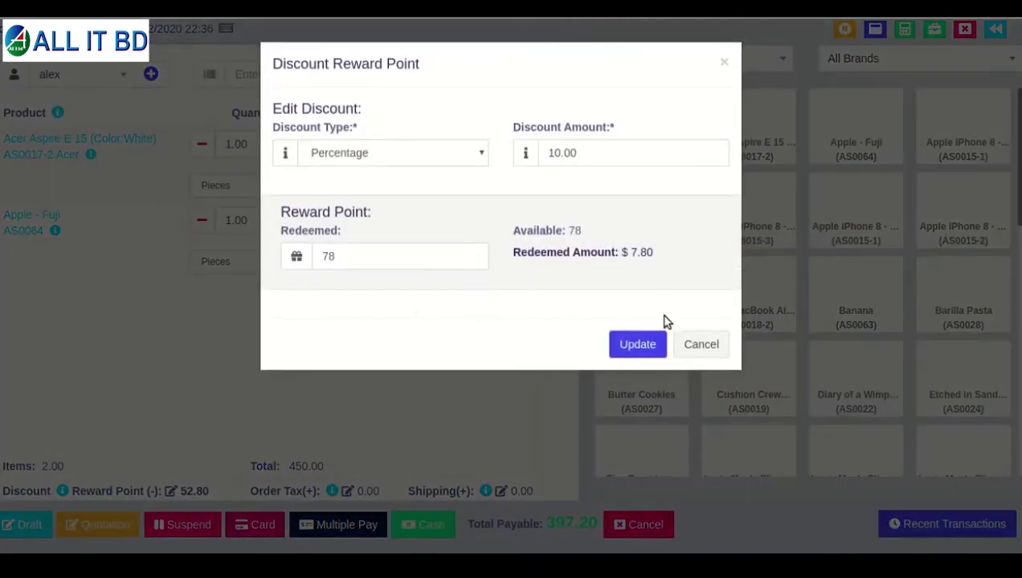
click(696, 348)
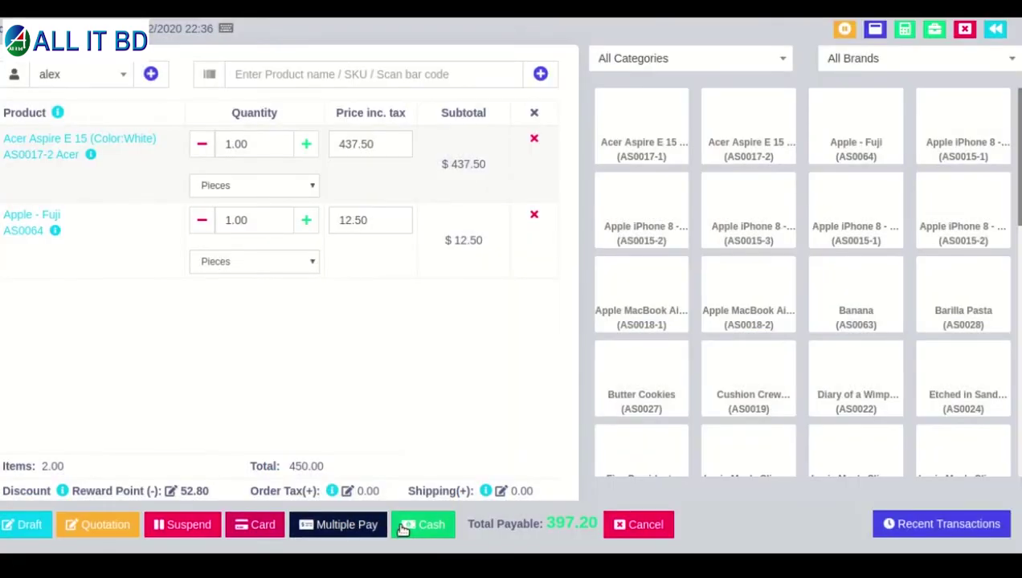
Step: Complete the sale for cash, check the reward point deduction on the invoice, and cancel printing
click(408, 526)
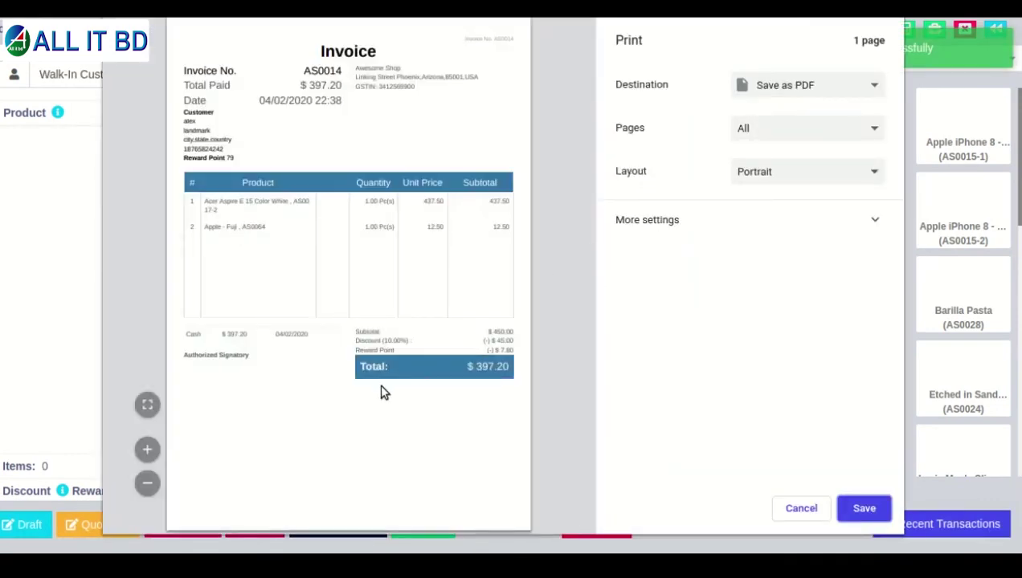
drag(357, 351, 382, 353)
drag(454, 355, 528, 356)
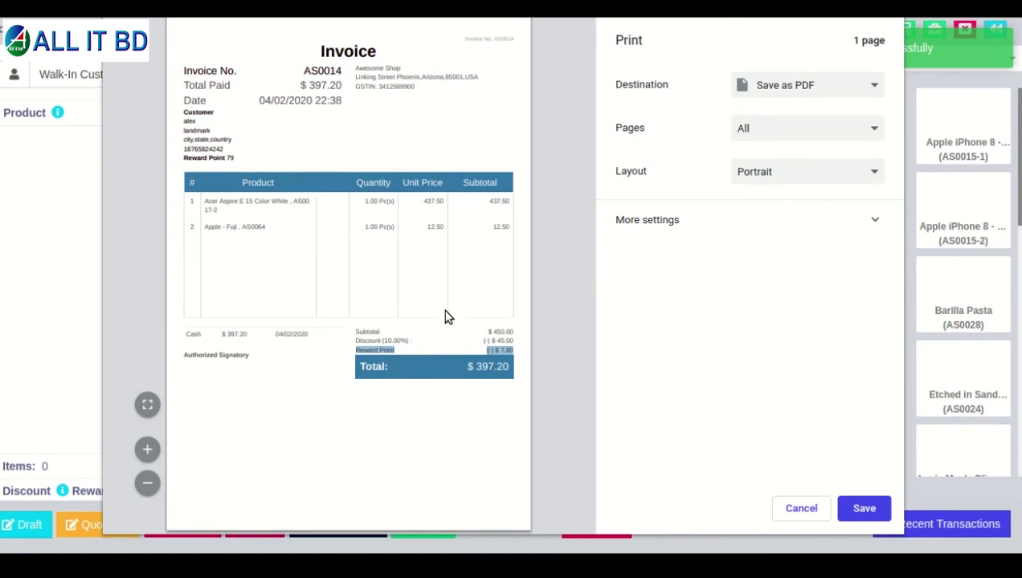
click(461, 355)
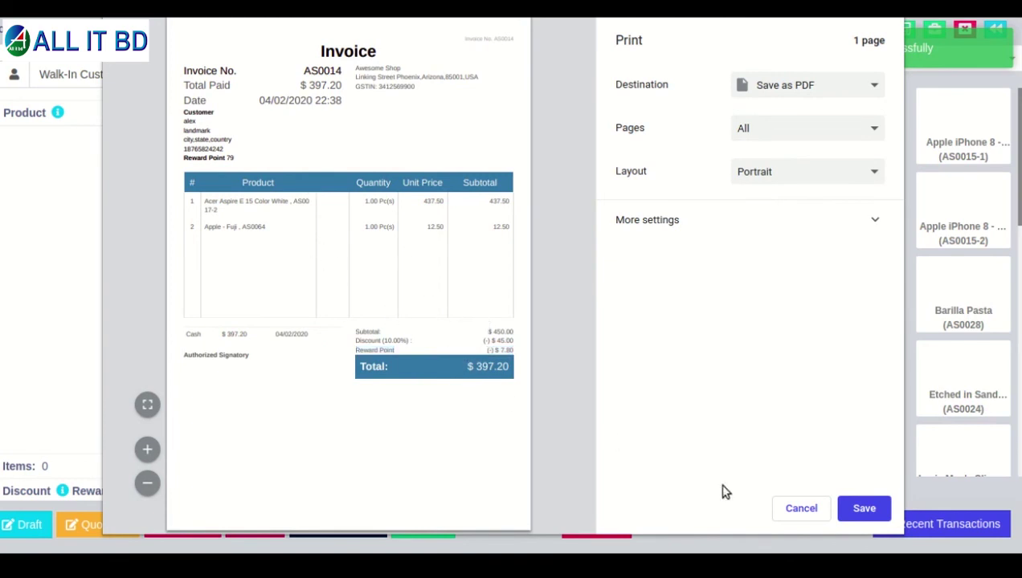
click(800, 509)
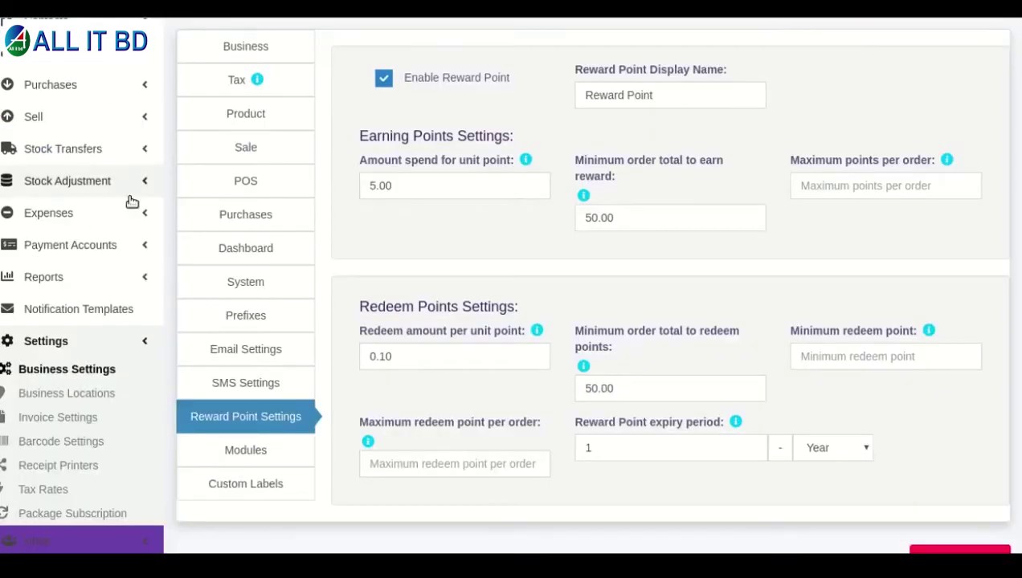
Step: Go to the Customers list and view the contact record of the customer from the sale
scroll(116, 95, up, 3)
click(82, 153)
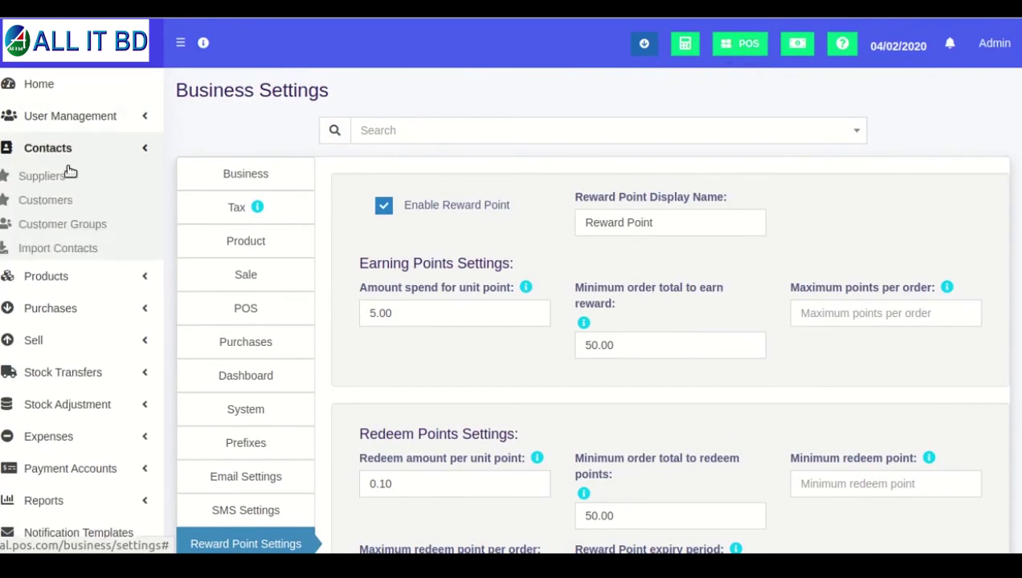
click(50, 205)
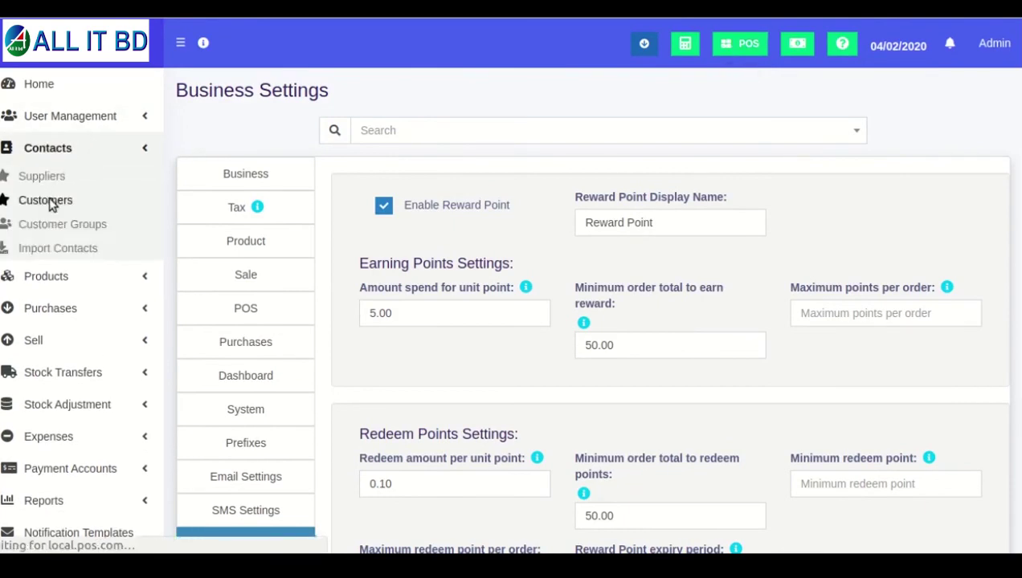
click(238, 326)
click(238, 351)
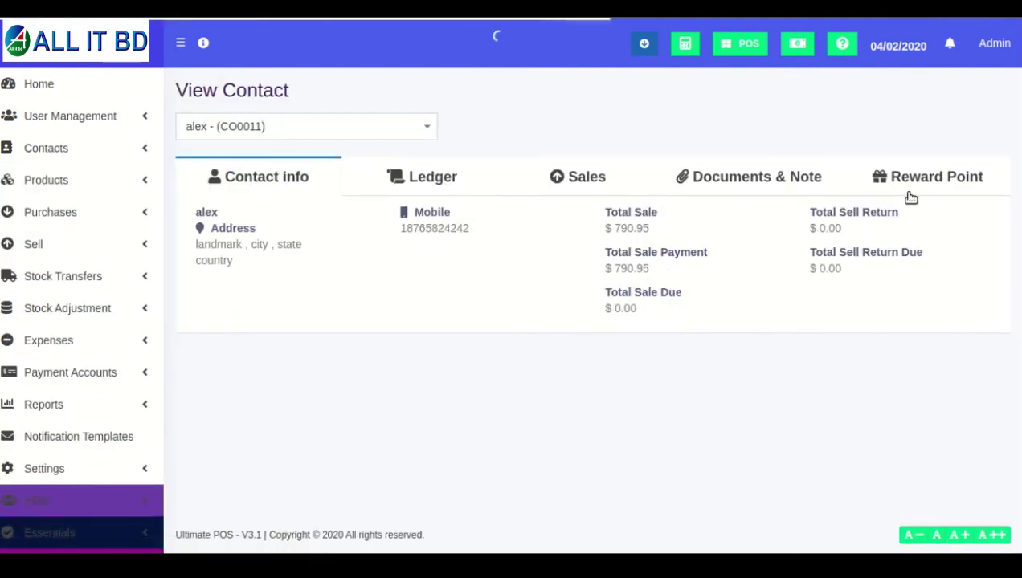
Step: Examine the customer's Reward Point balance and the points earned and redeemed on each invoice
click(895, 178)
scroll(771, 125, down, 1)
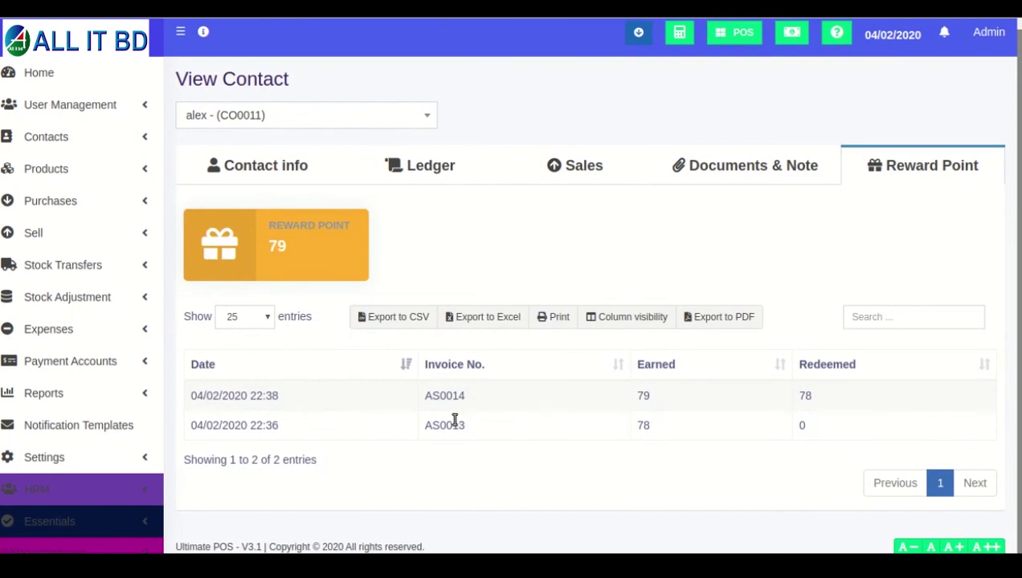
drag(454, 422, 473, 426)
drag(270, 229, 295, 241)
click(296, 241)
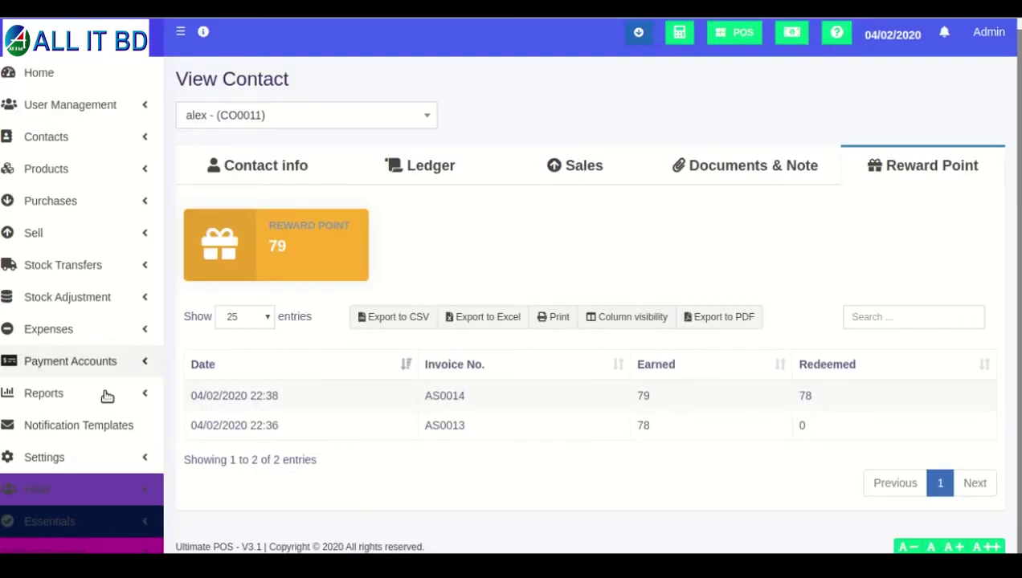
Step: Go to the Invoice Settings and open the Default invoice layout for editing
scroll(91, 466, down, 1)
click(81, 438)
scroll(81, 440, down, 2)
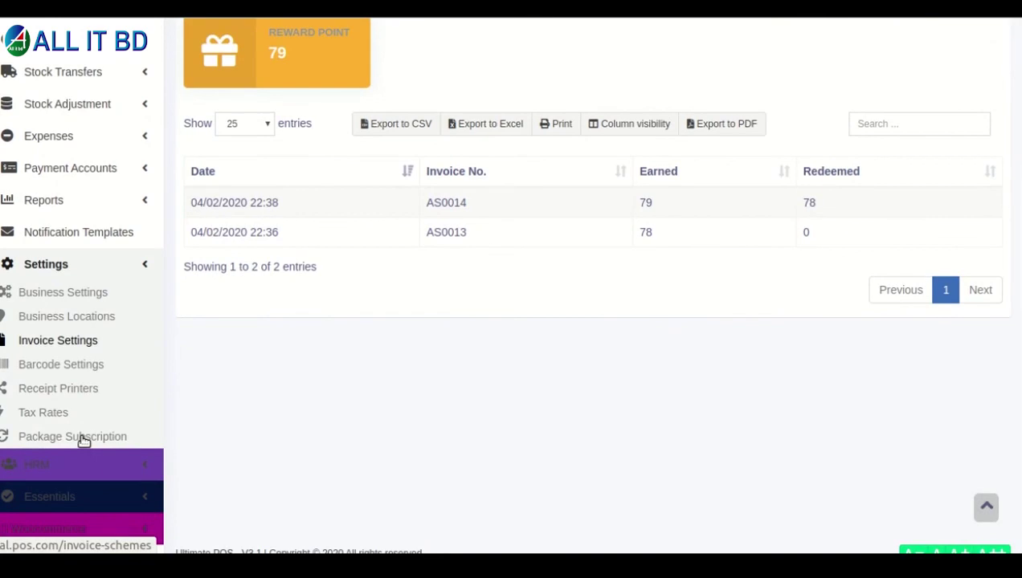
click(69, 343)
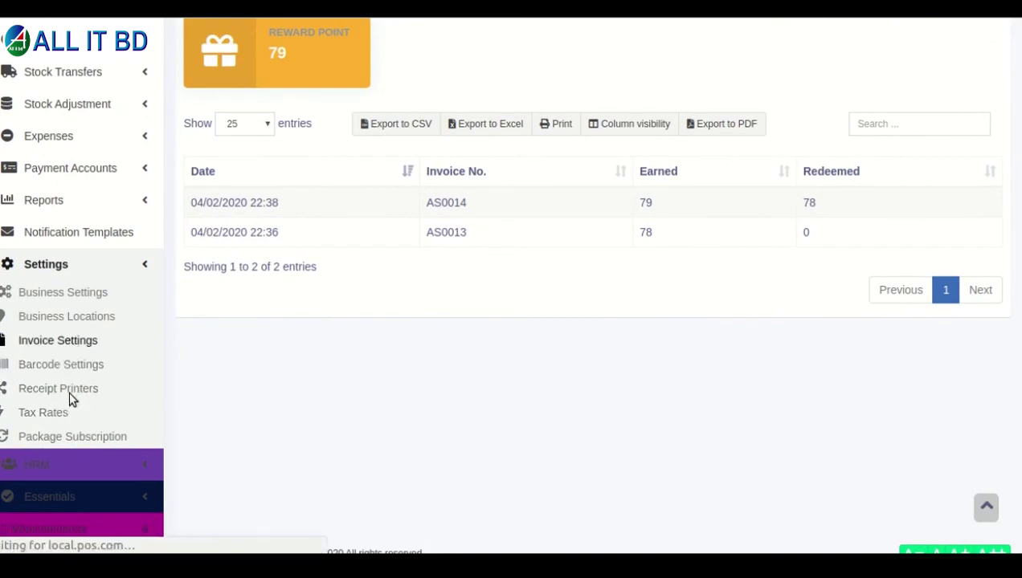
click(396, 143)
click(287, 218)
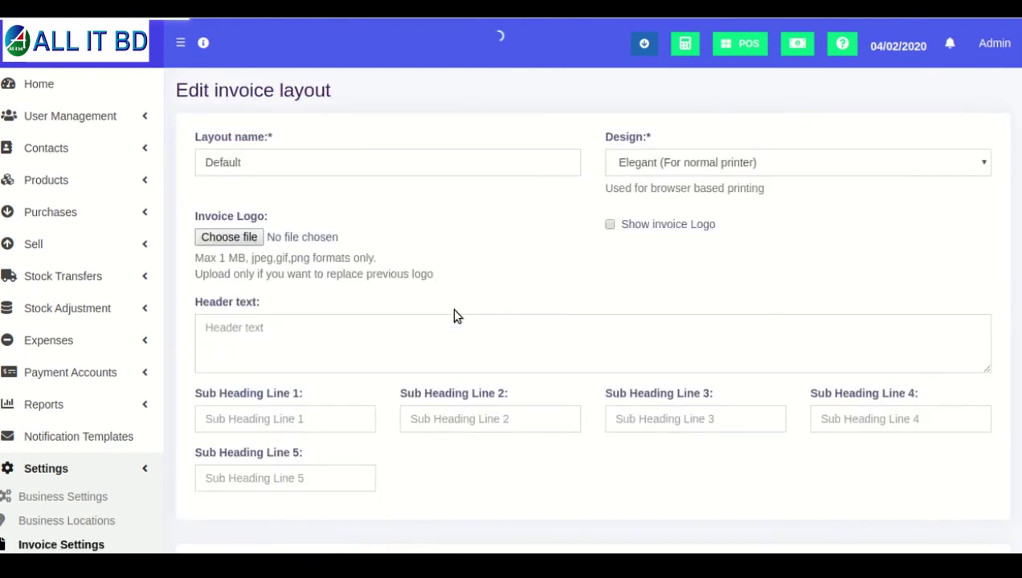
Step: Search the invoice layout page for "rewar" and check the Show reward point option among the customer detail fields
key(ctrl+f)
text(rewar)
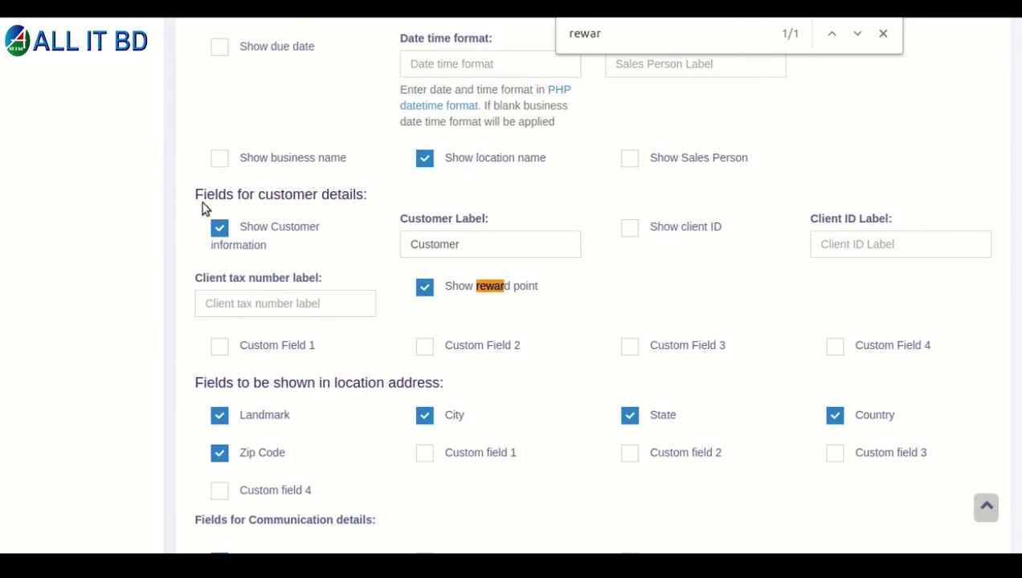
drag(194, 194, 368, 195)
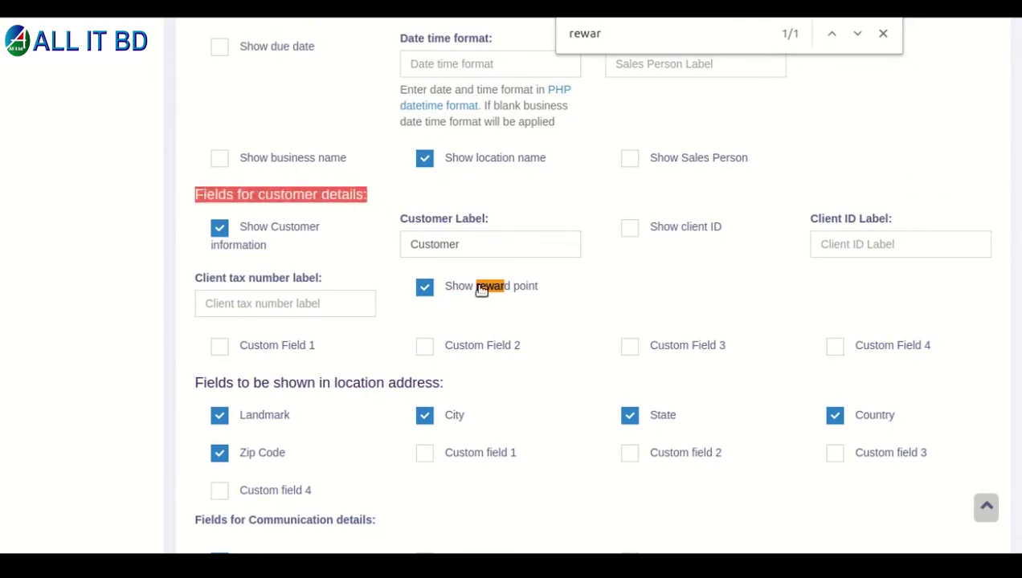
click(480, 290)
click(481, 290)
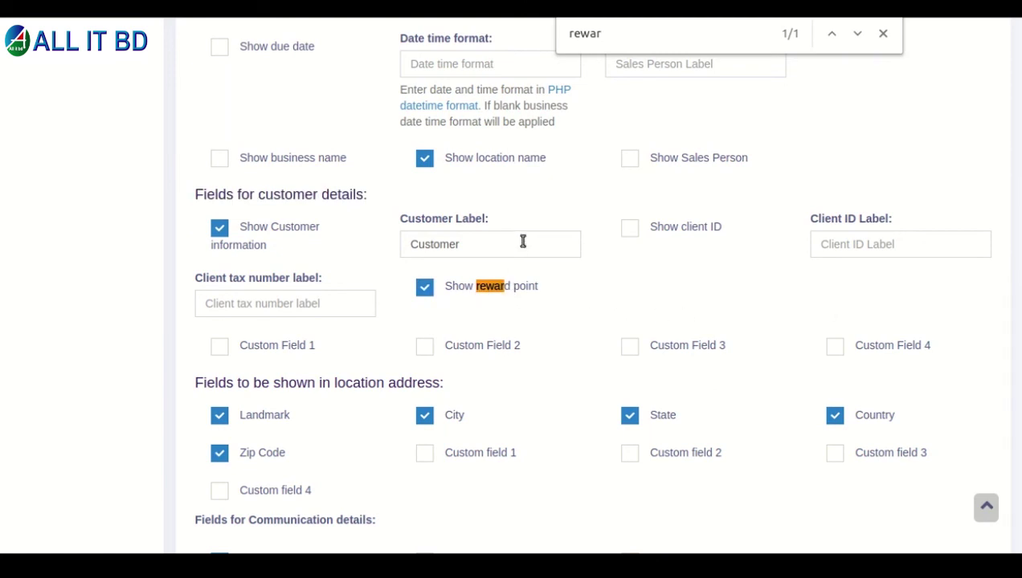
Step: Examine the remaining options of the invoice layout around the Show reward point setting and close the page search
scroll(593, 321, down, 15)
scroll(593, 321, up, 10)
scroll(593, 284, down, 3)
scroll(593, 284, up, 8)
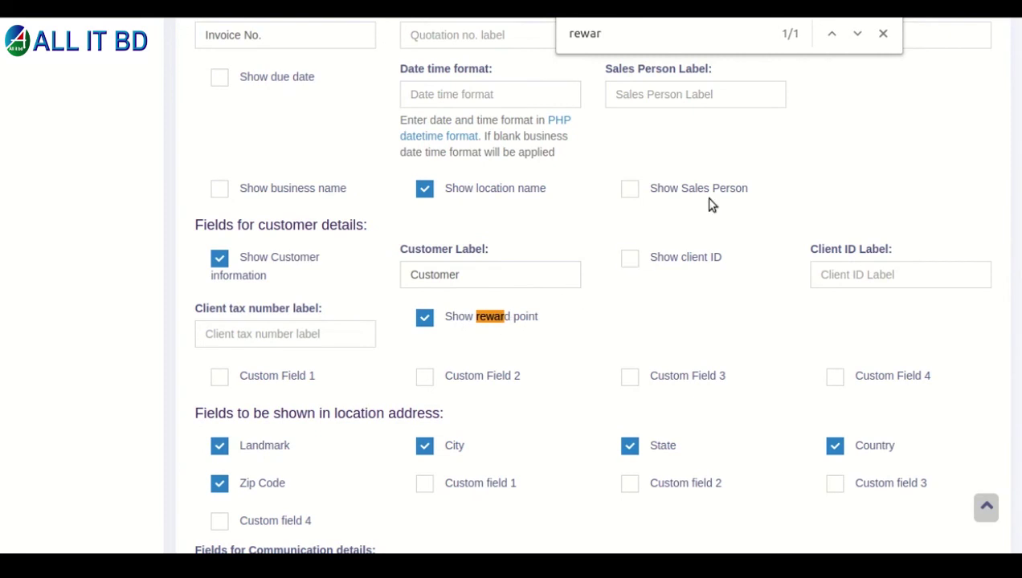
click(884, 33)
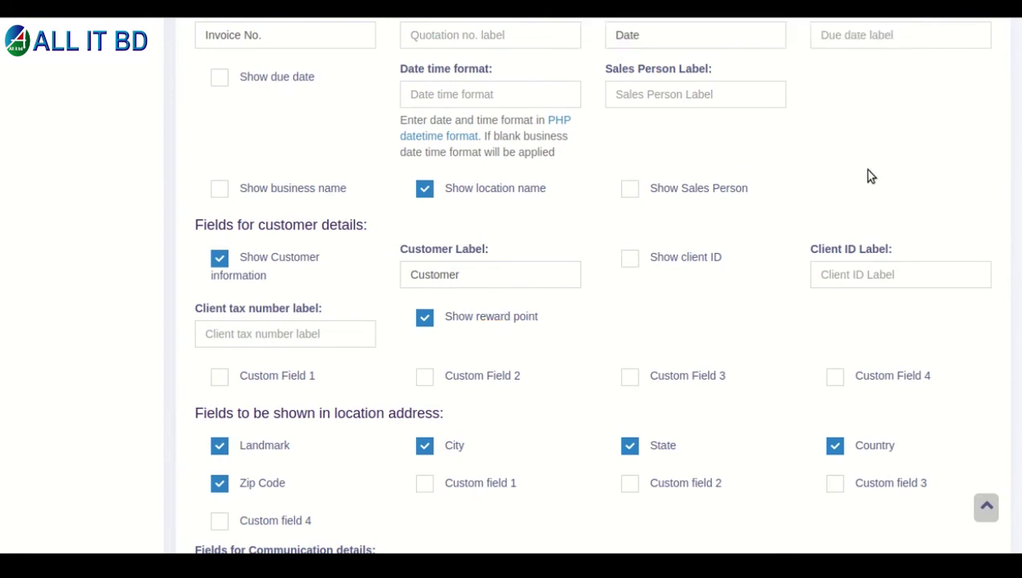
scroll(826, 143, down, 10)
scroll(826, 143, up, 6)
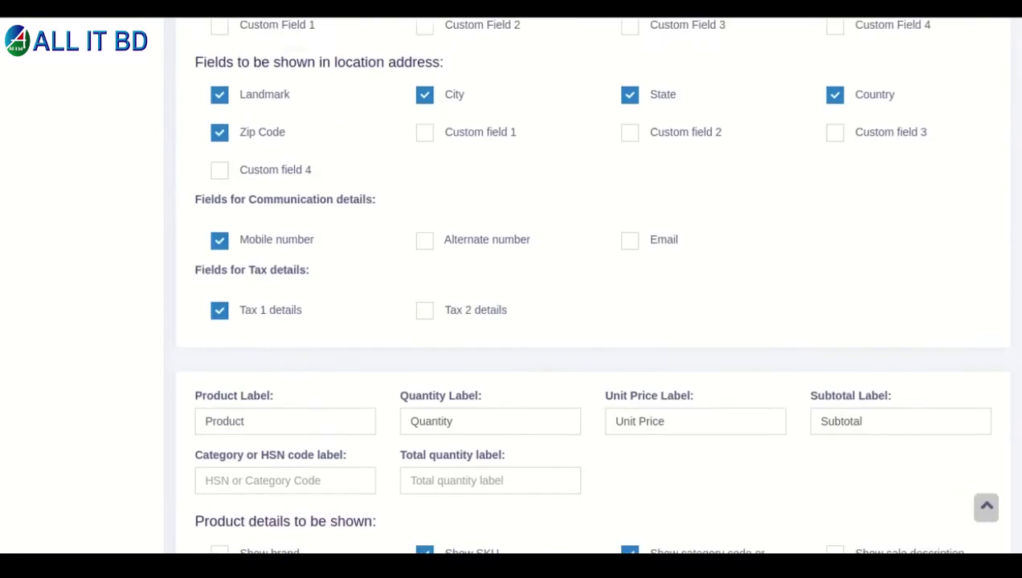
scroll(906, 155, up, 3)
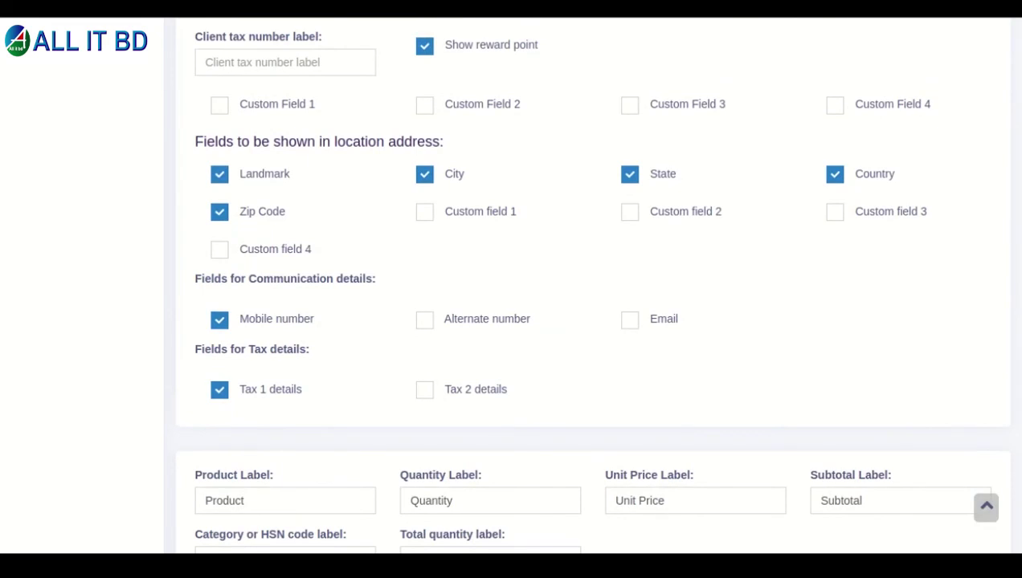